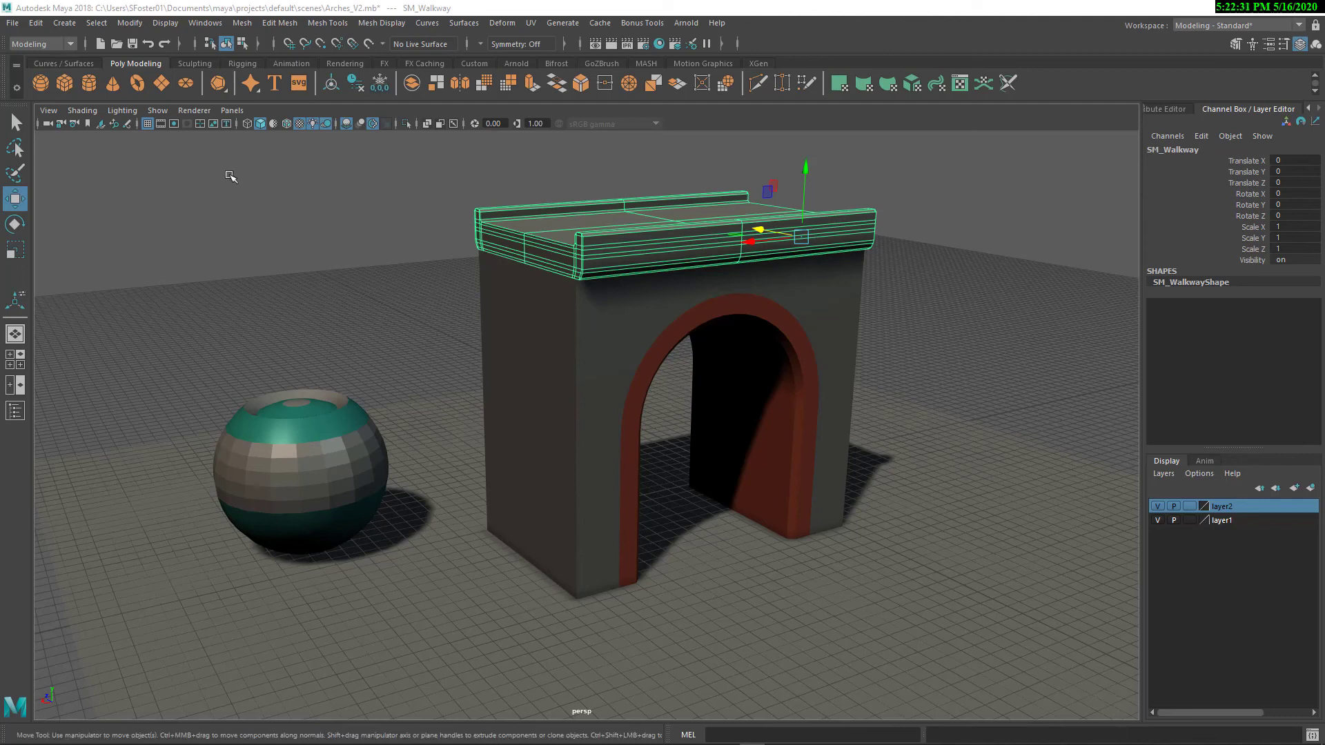
Check the viewport grid settings and close them without changes.
{"action": "left_click", "coordinate": [165, 22]}
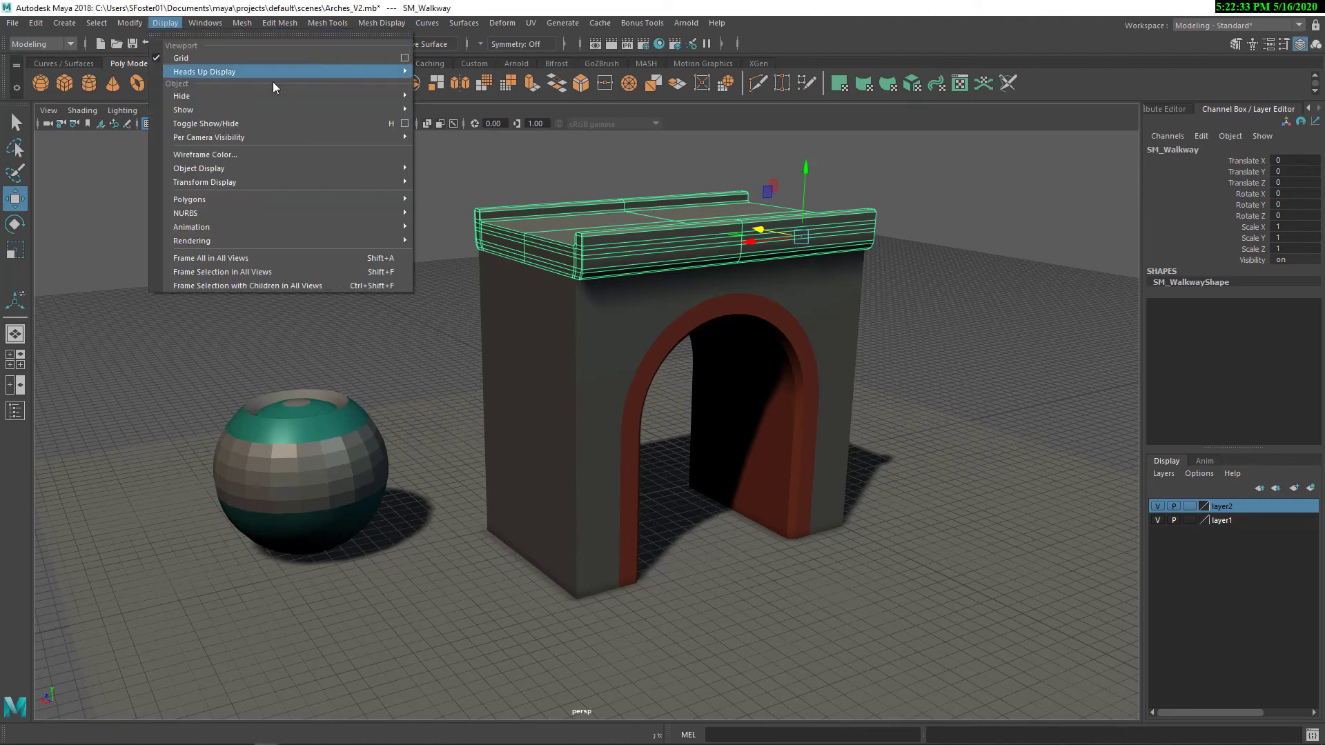
{"action": "left_click", "coordinate": [405, 57]}
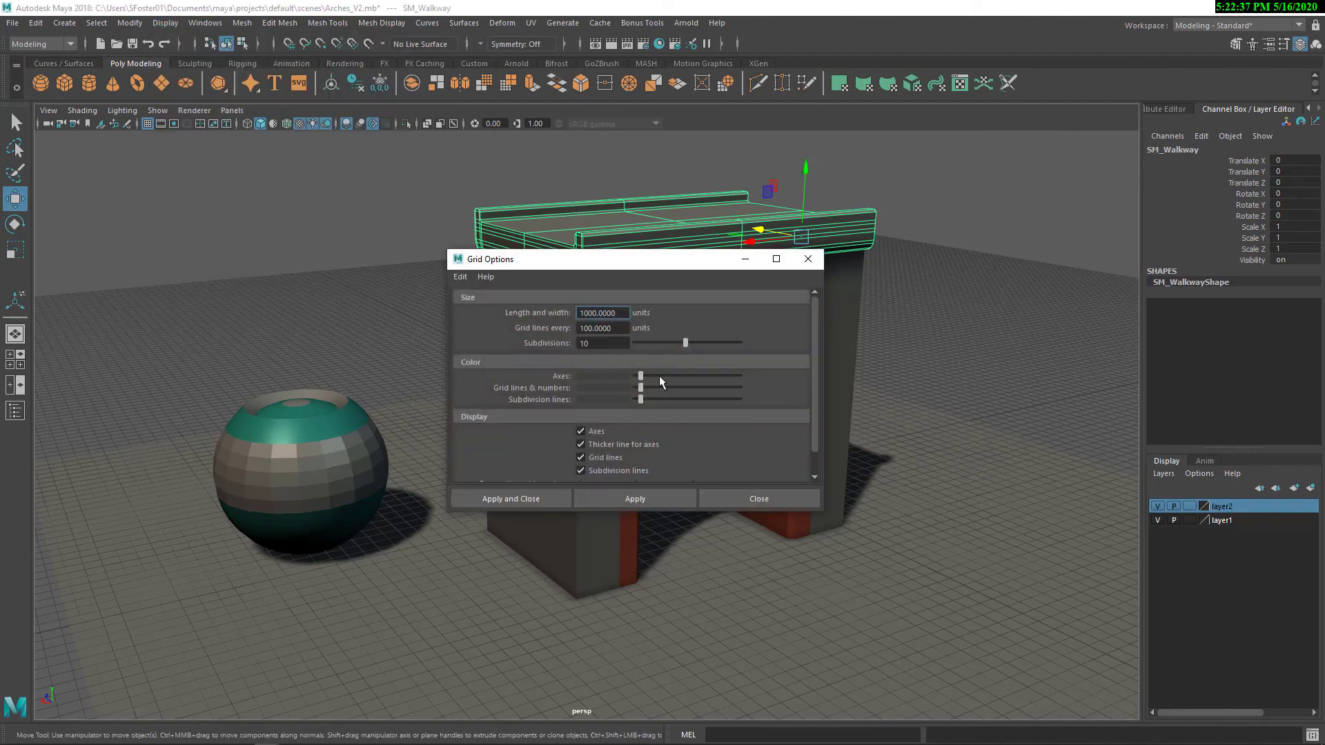
{"action": "left_click", "coordinate": [757, 498]}
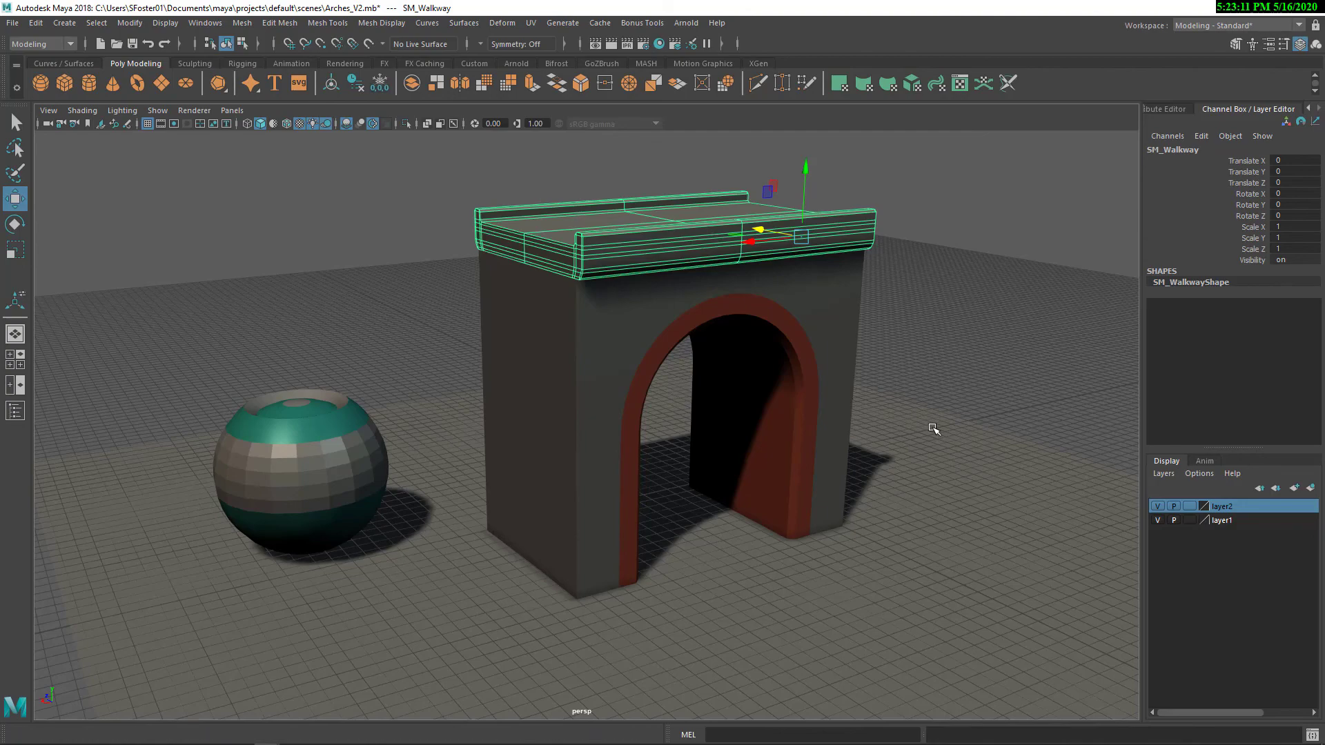
Orbit around the arch and switch the viewport to wireframe display.
{"action": "mouse_move", "coordinate": [933, 430]}
{"action": "left_mouse_down", "text": "alt"}
{"action": "mouse_move", "coordinate": [926, 443]}
{"action": "mouse_move", "coordinate": [741, 450]}
{"action": "mouse_move", "coordinate": [799, 432]}
{"action": "left_mouse_up", "text": "alt"}
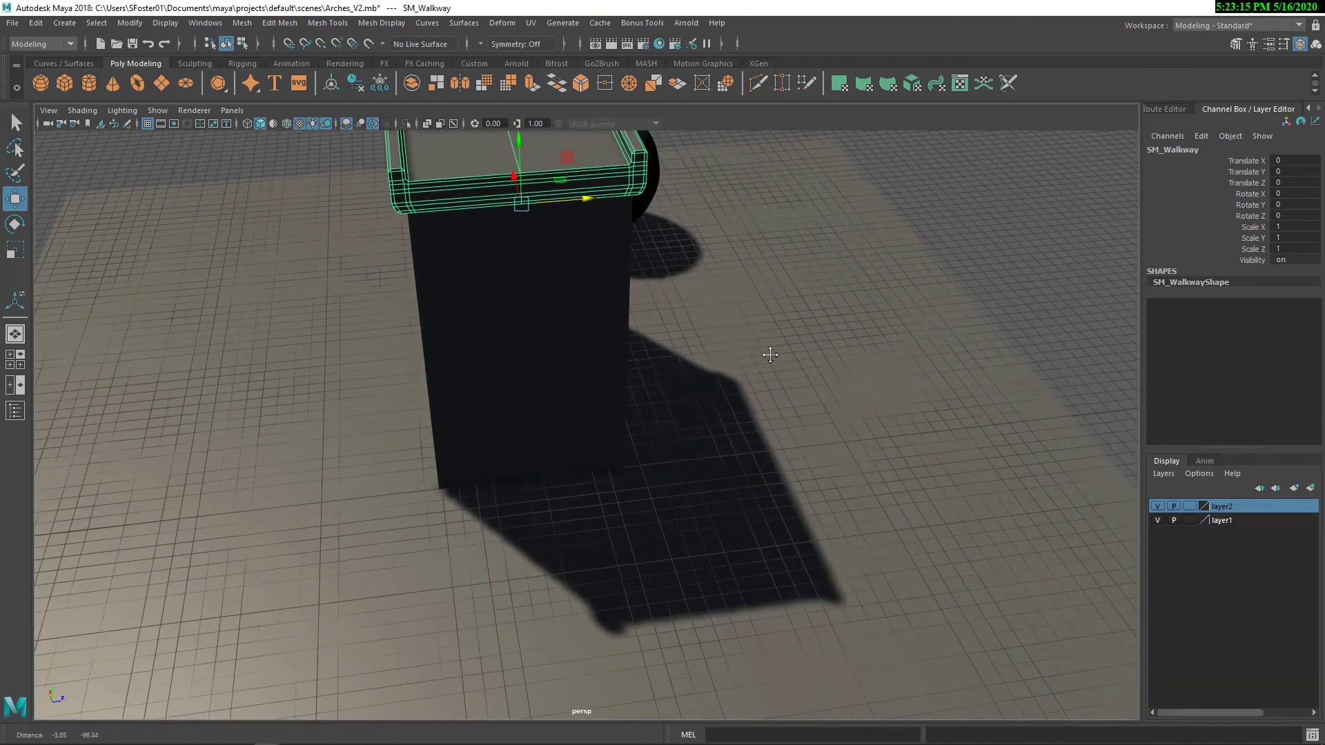
{"action": "key", "text": "5"}
{"action": "key", "text": "4"}
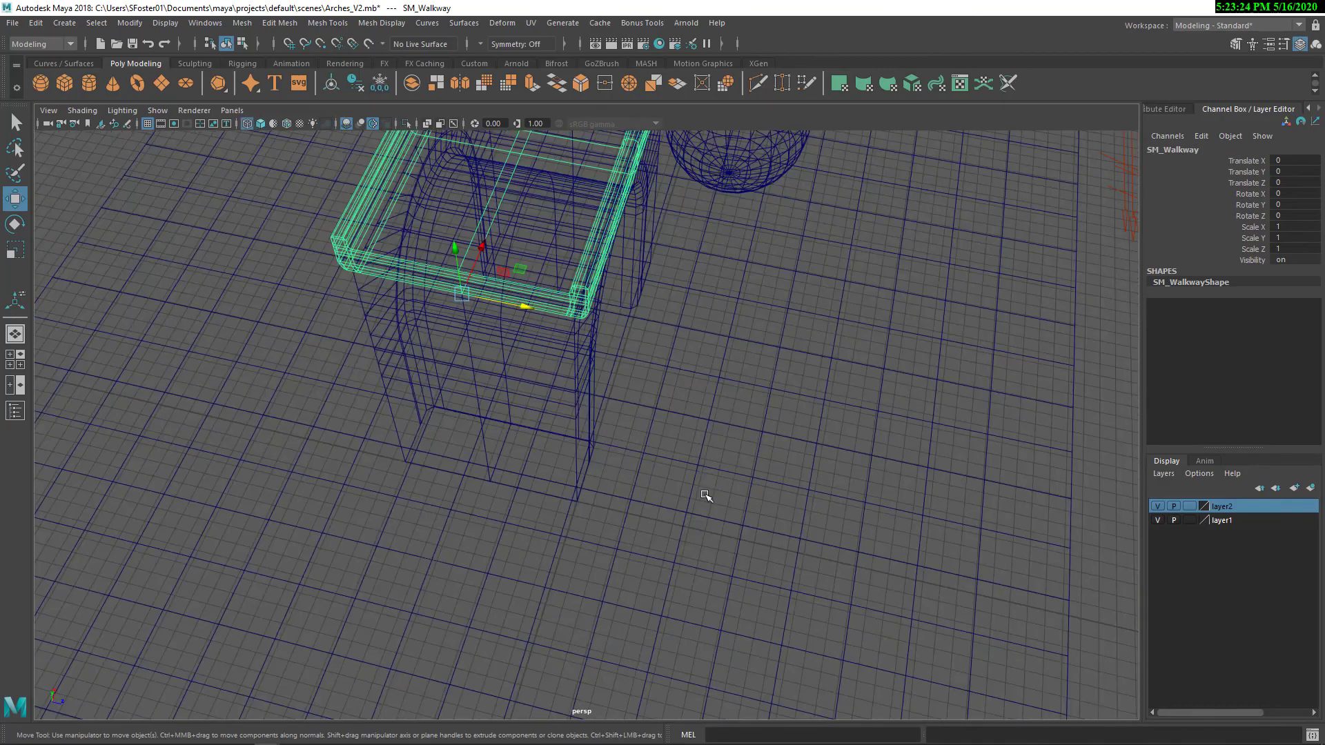
{"action": "left_click_drag", "start_coordinate": [675, 465], "coordinate": [835, 435], "text": "alt"}
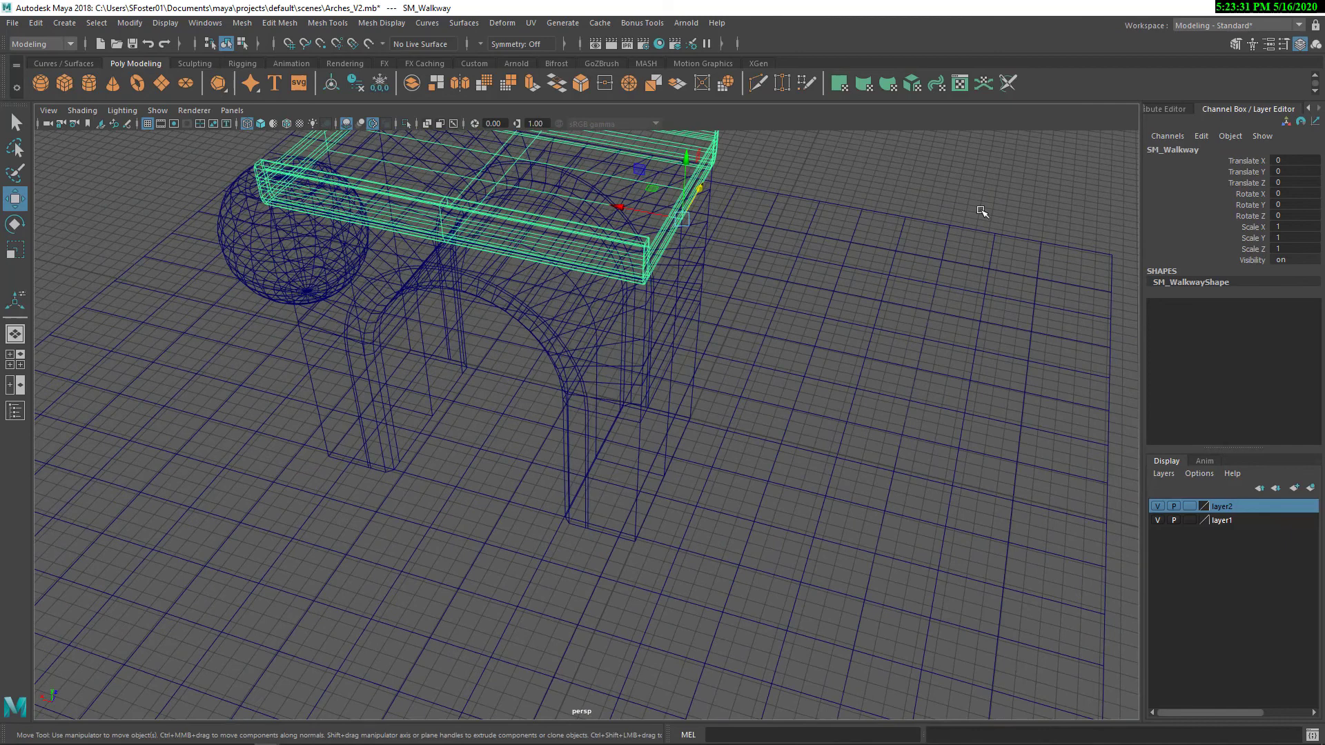
Hide layer2, zoom out to see the whole scene, and select SM_Arch.
{"action": "left_click", "coordinate": [1158, 506]}
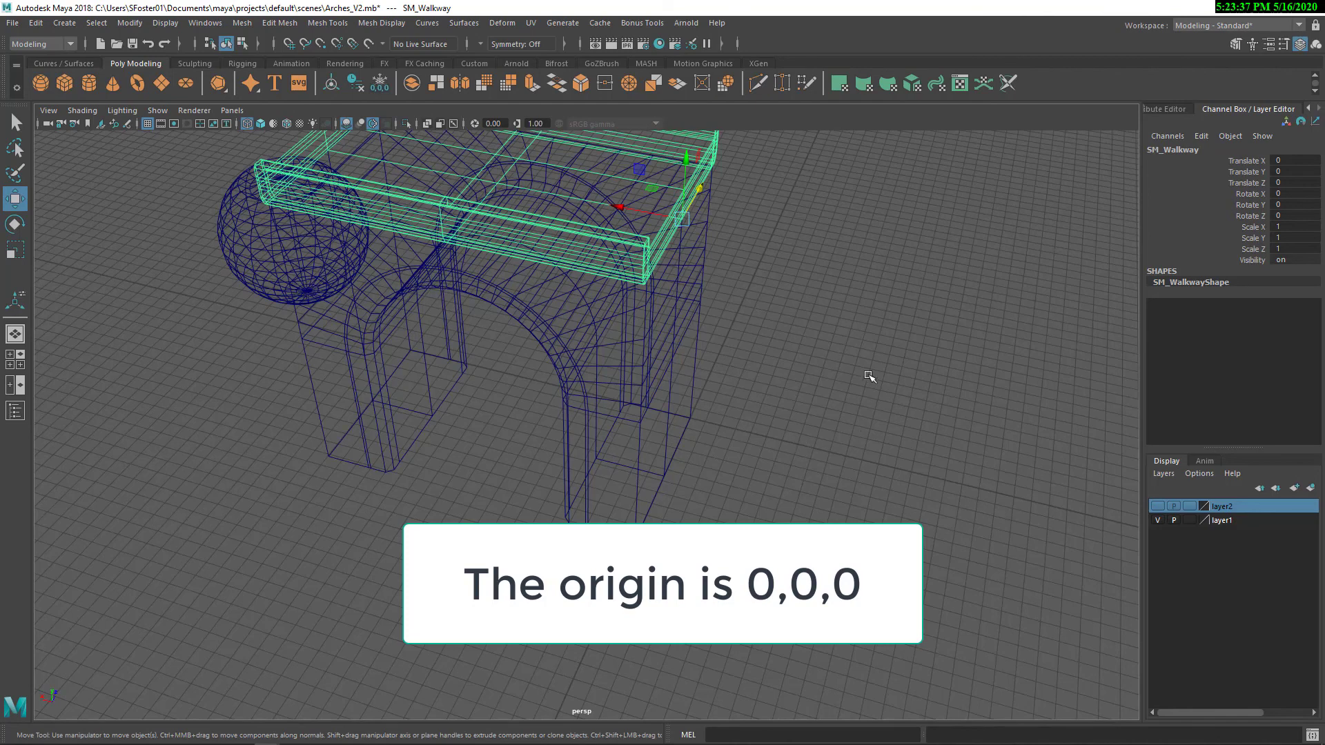
{"action": "right_click_drag", "start_coordinate": [831, 358], "coordinate": [743, 350], "text": "alt"}
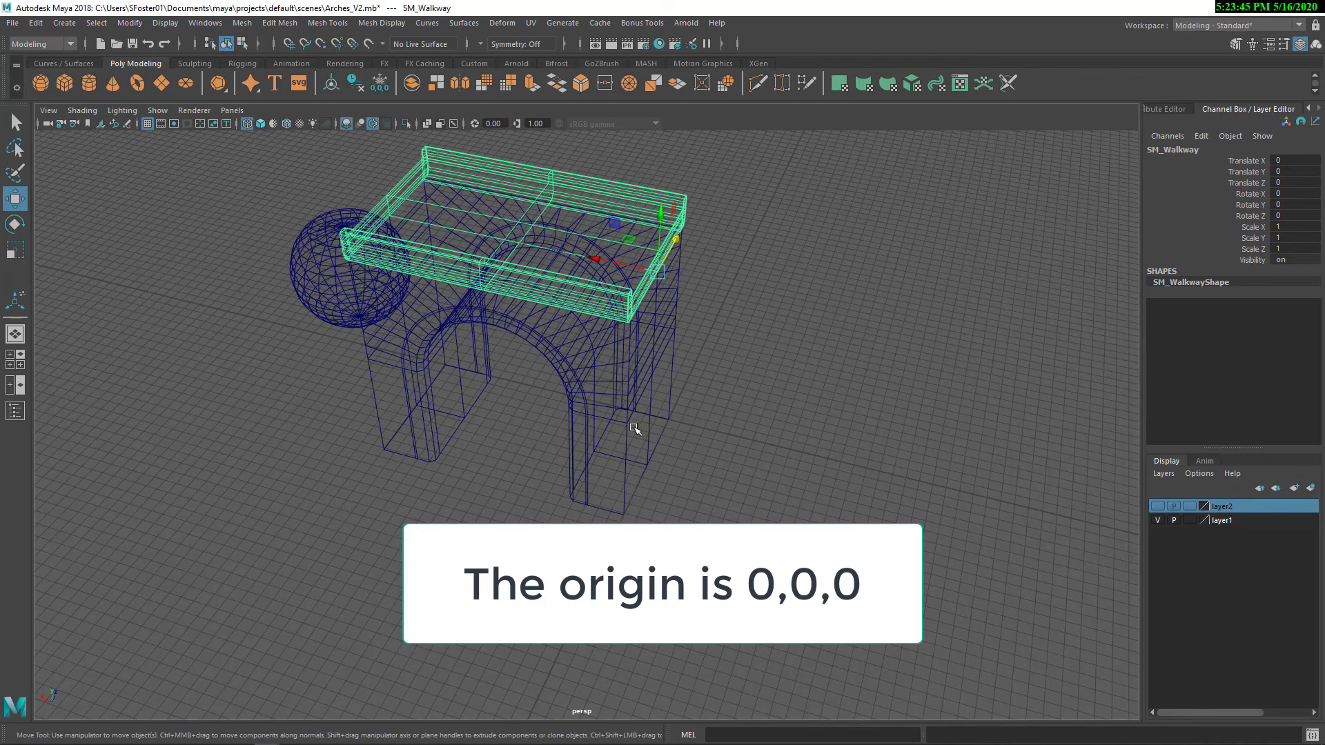
{"action": "left_click", "coordinate": [630, 398]}
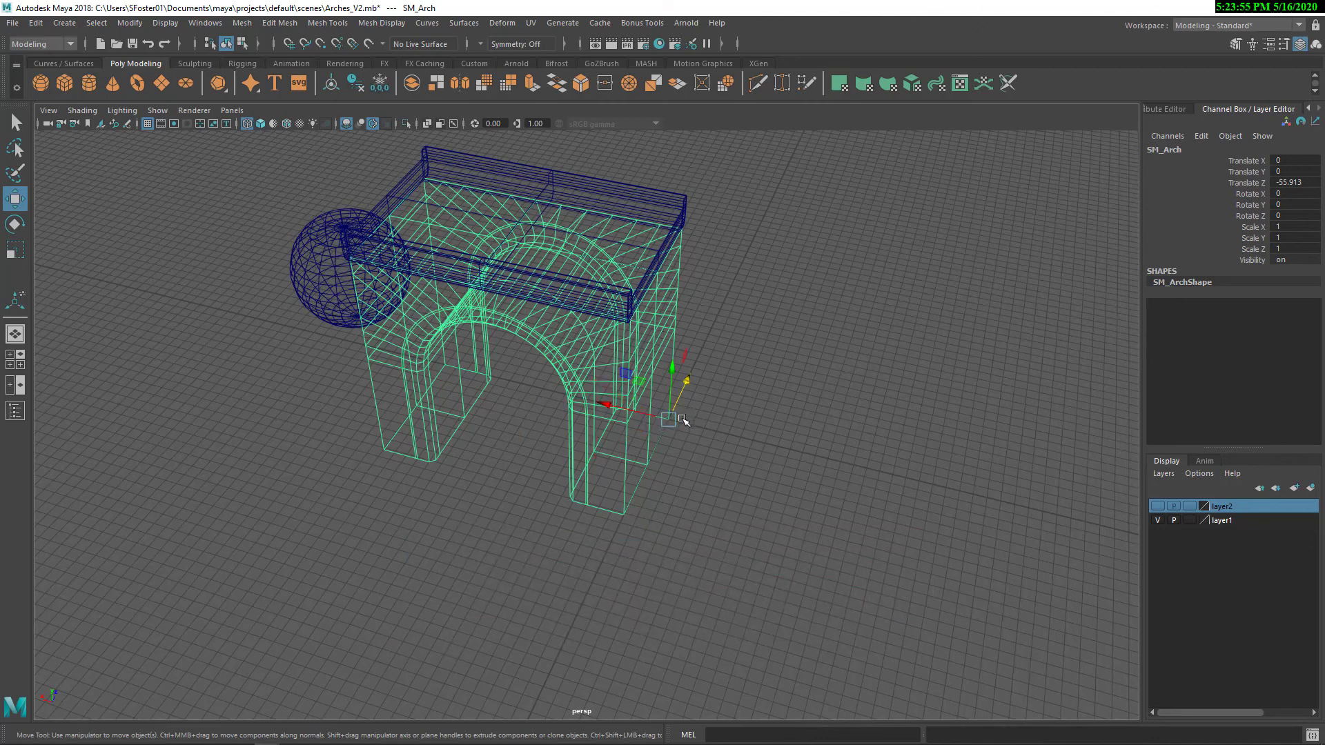
{"action": "left_click_drag", "start_coordinate": [608, 403], "coordinate": [737, 433]}
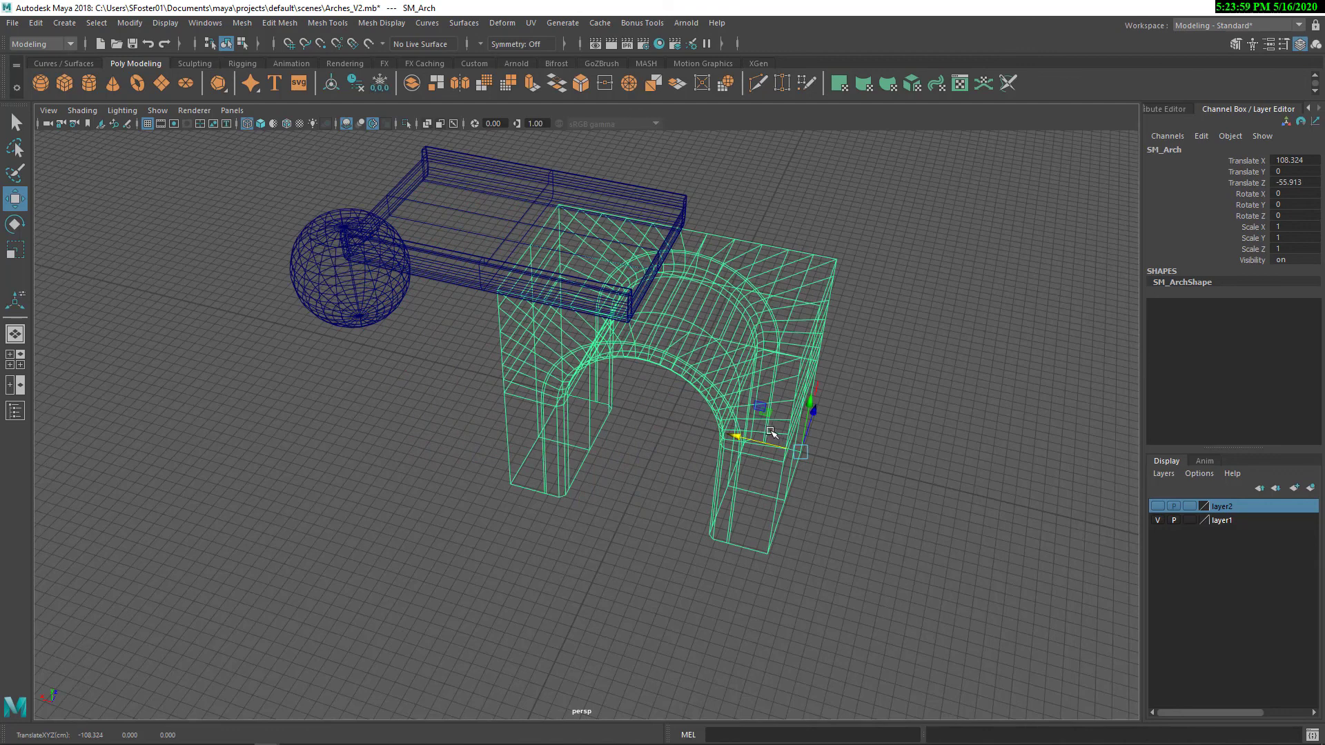
{"action": "key", "text": "ctrl+z"}
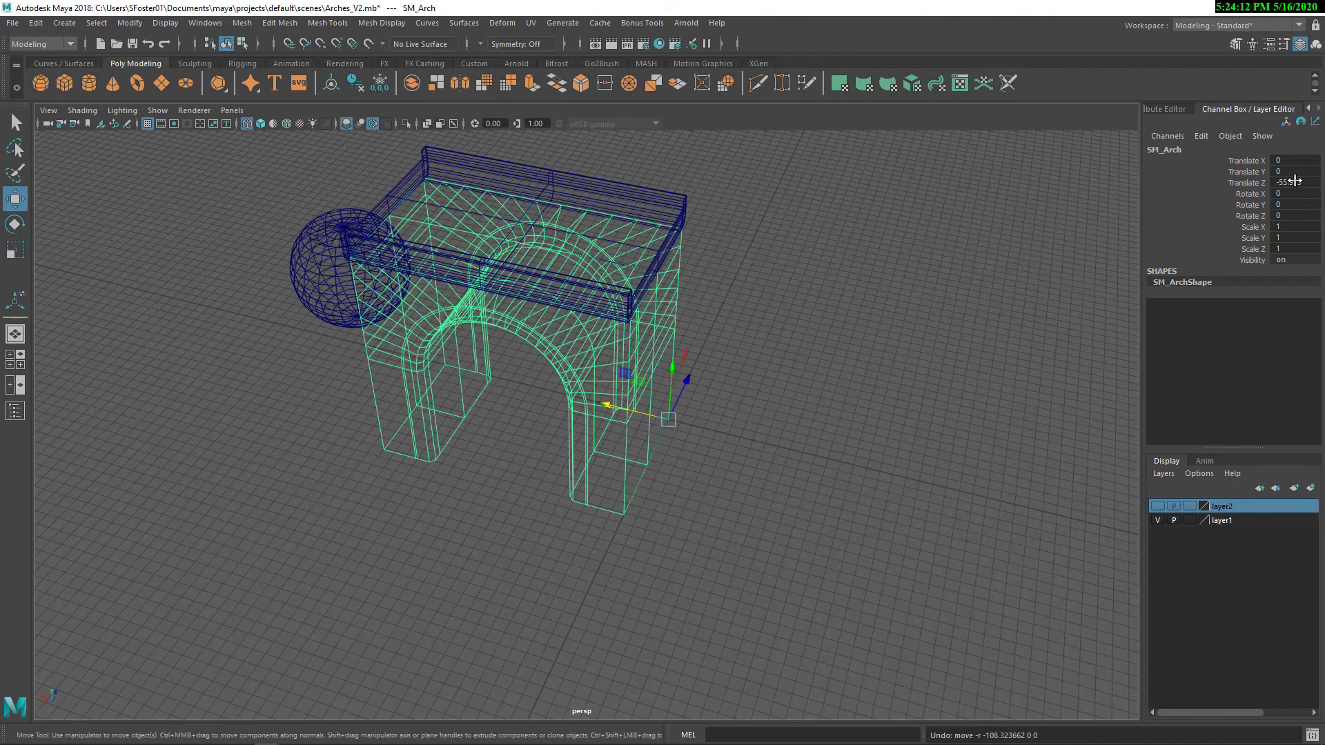
{"action": "double_click", "coordinate": [1287, 183]}
{"action": "key", "text": "Return"}
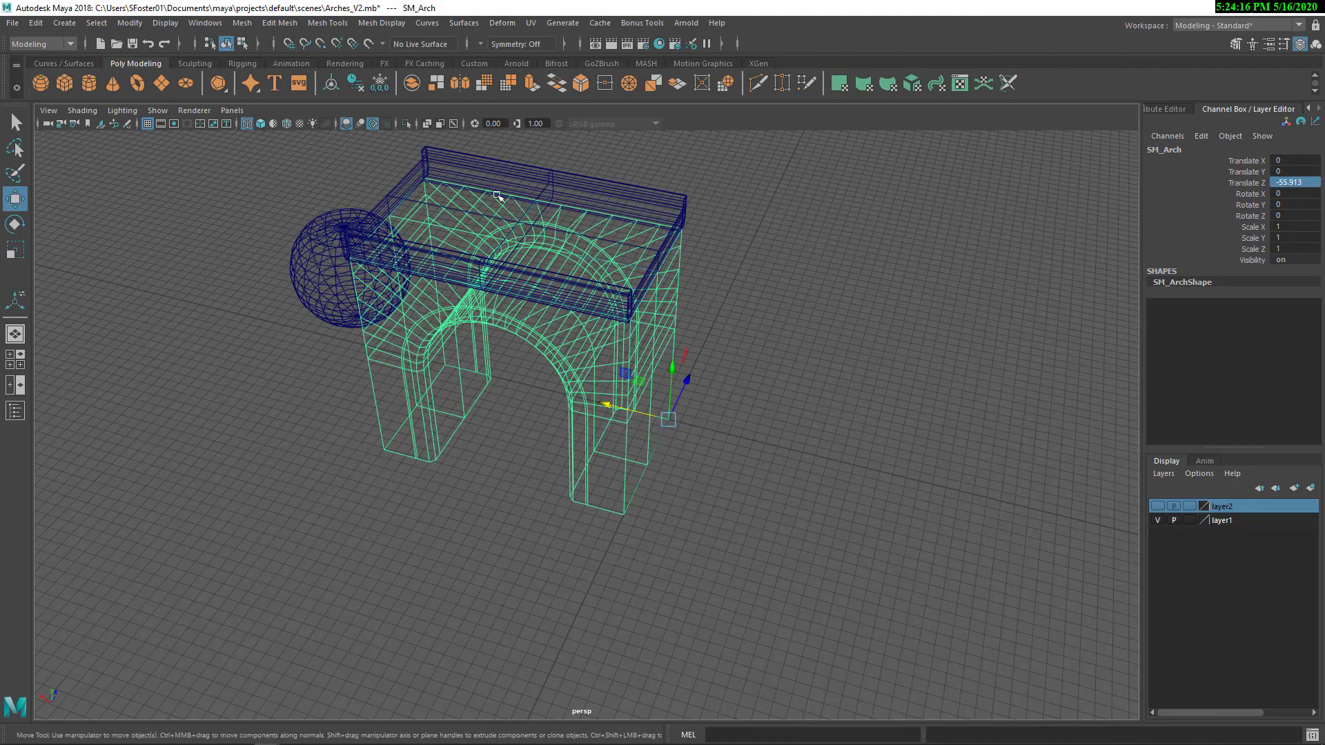
Freeze the transformations of the SM_Walkway mesh.
{"action": "left_click", "coordinate": [495, 167]}
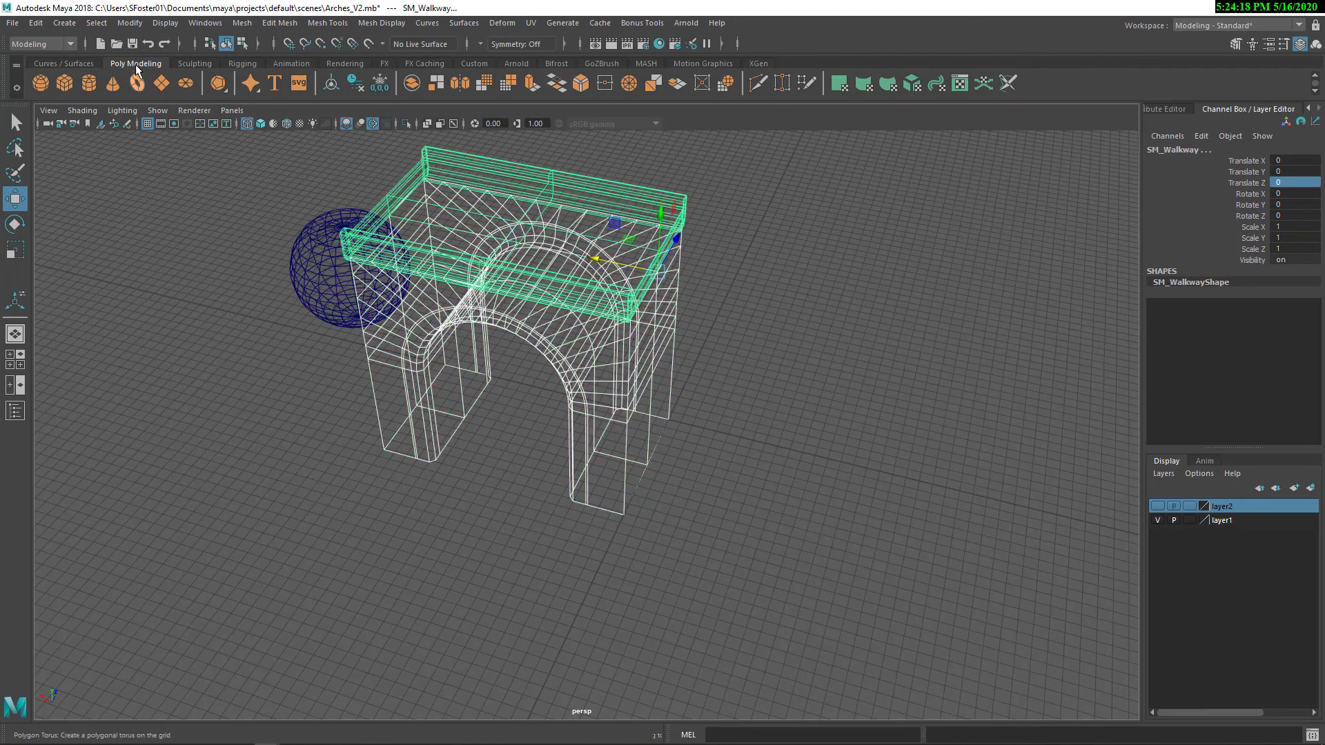
{"action": "left_click", "coordinate": [130, 22]}
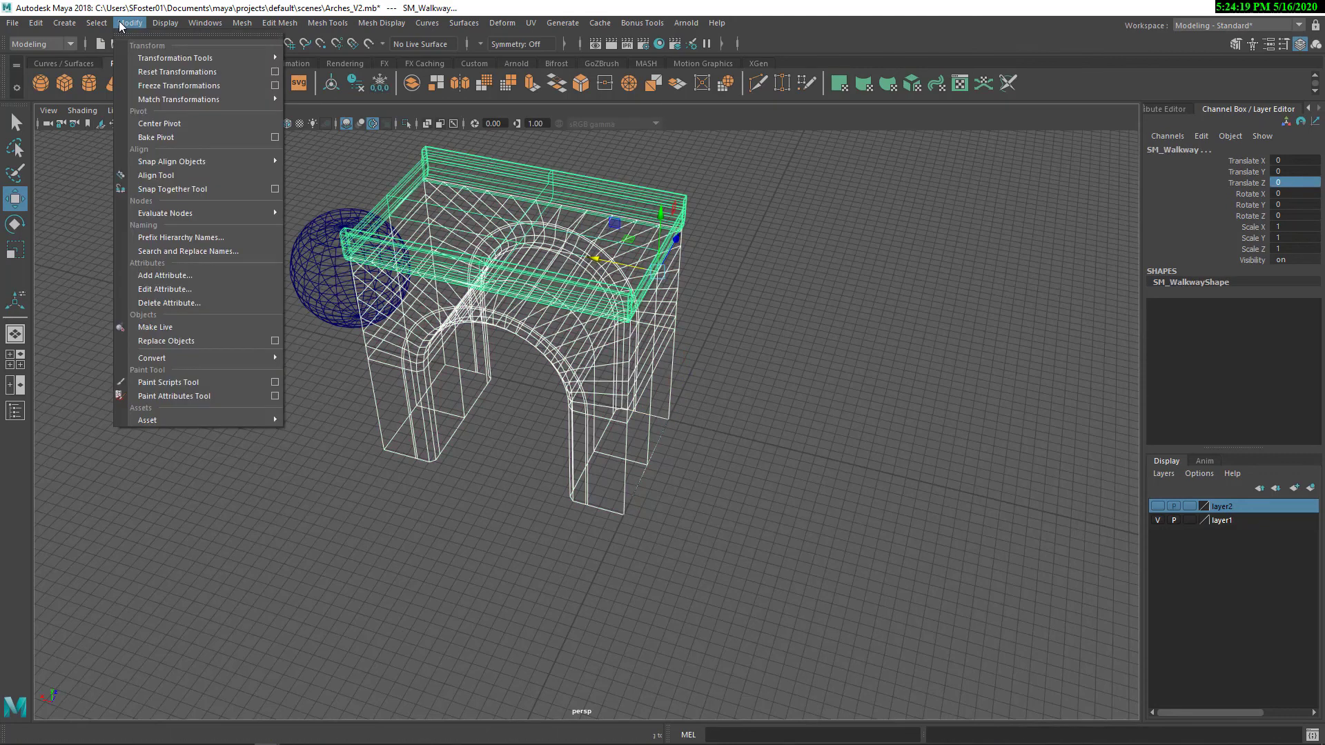
{"action": "left_click", "coordinate": [147, 85]}
Set the sphere's Translate X/Y/Z to 0, then undo so it stays beside the arch.
{"action": "left_click", "coordinate": [369, 295]}
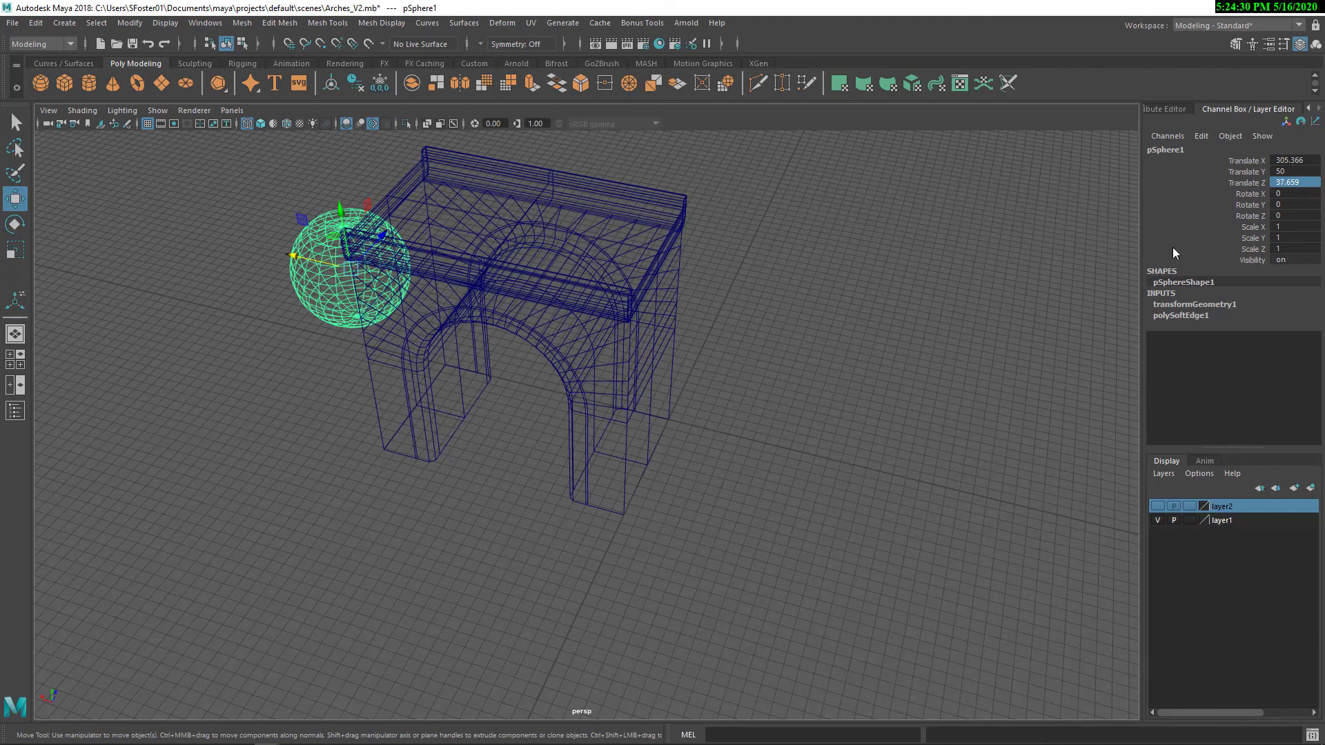
{"action": "left_click_drag", "start_coordinate": [296, 396], "coordinate": [349, 360], "text": "alt"}
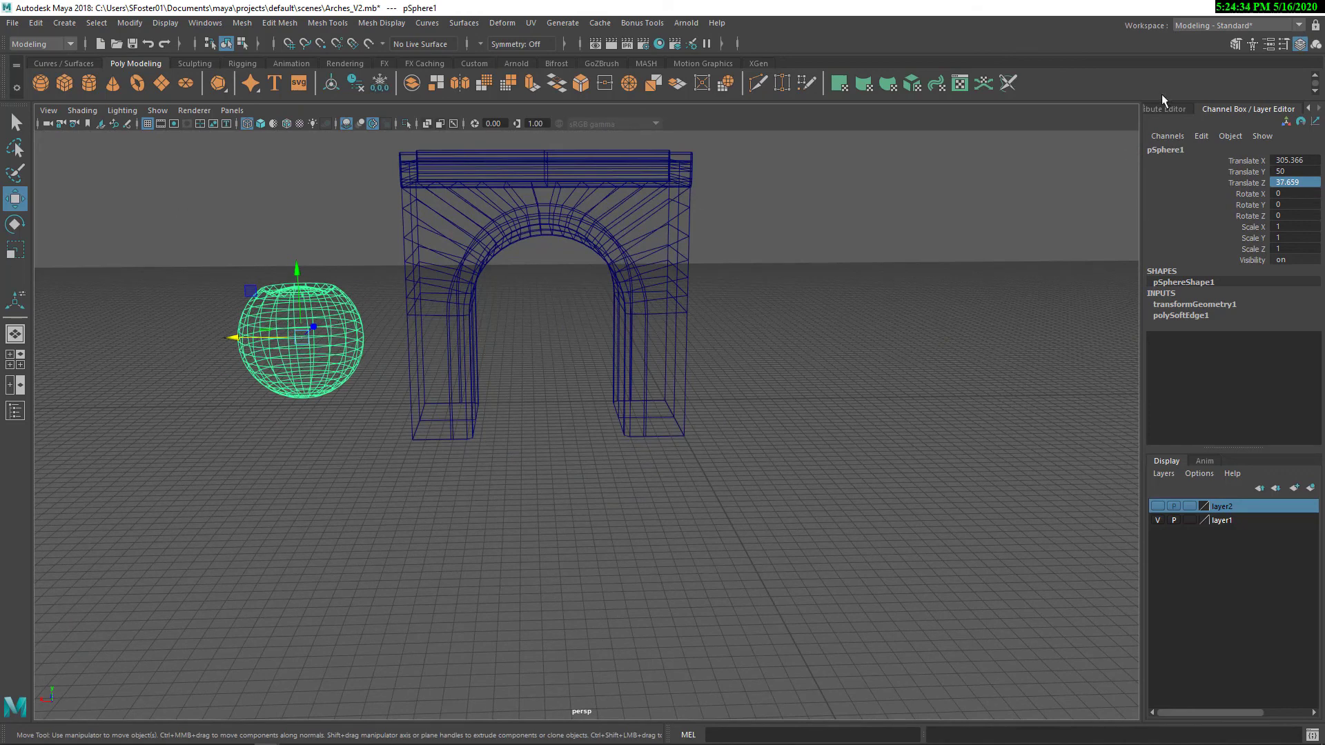
{"action": "left_click_drag", "start_coordinate": [1291, 160], "coordinate": [1295, 185]}
{"action": "type", "text": "0"}
{"action": "key", "text": "Return"}
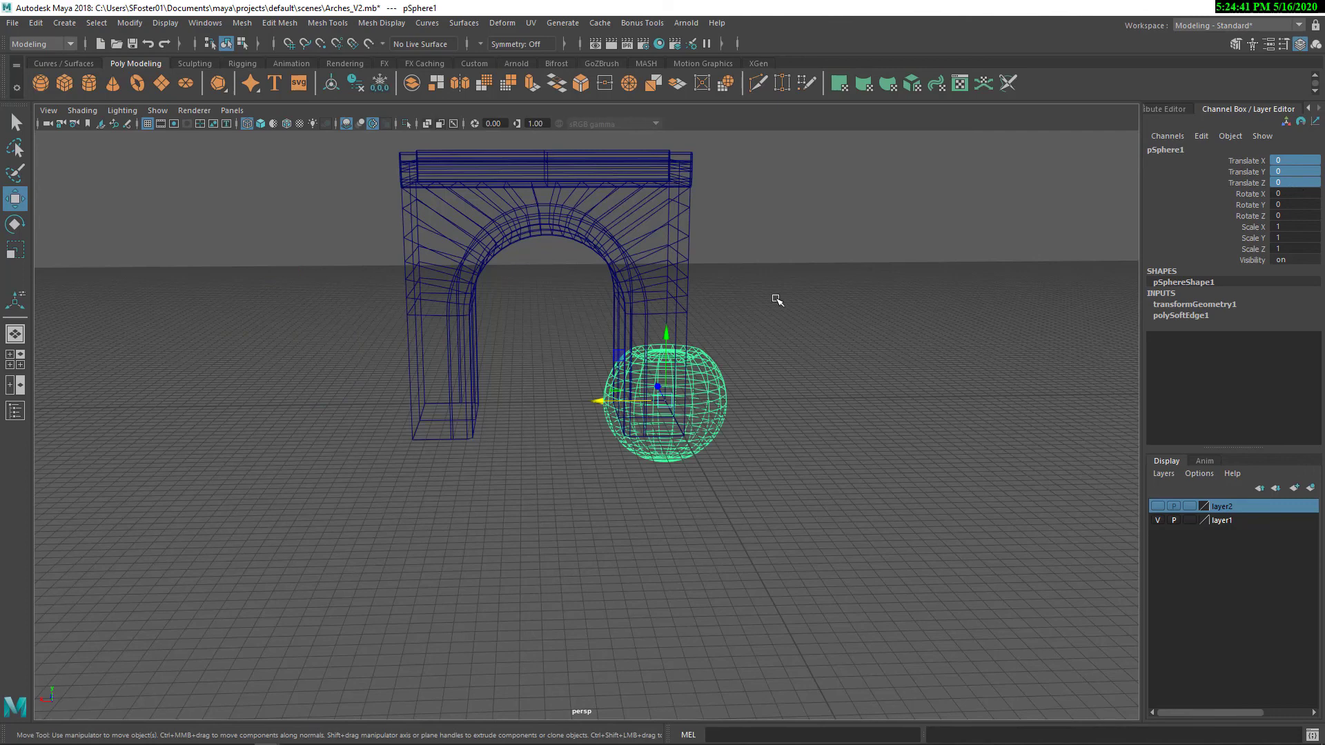
{"action": "key", "text": "ctrl+z"}
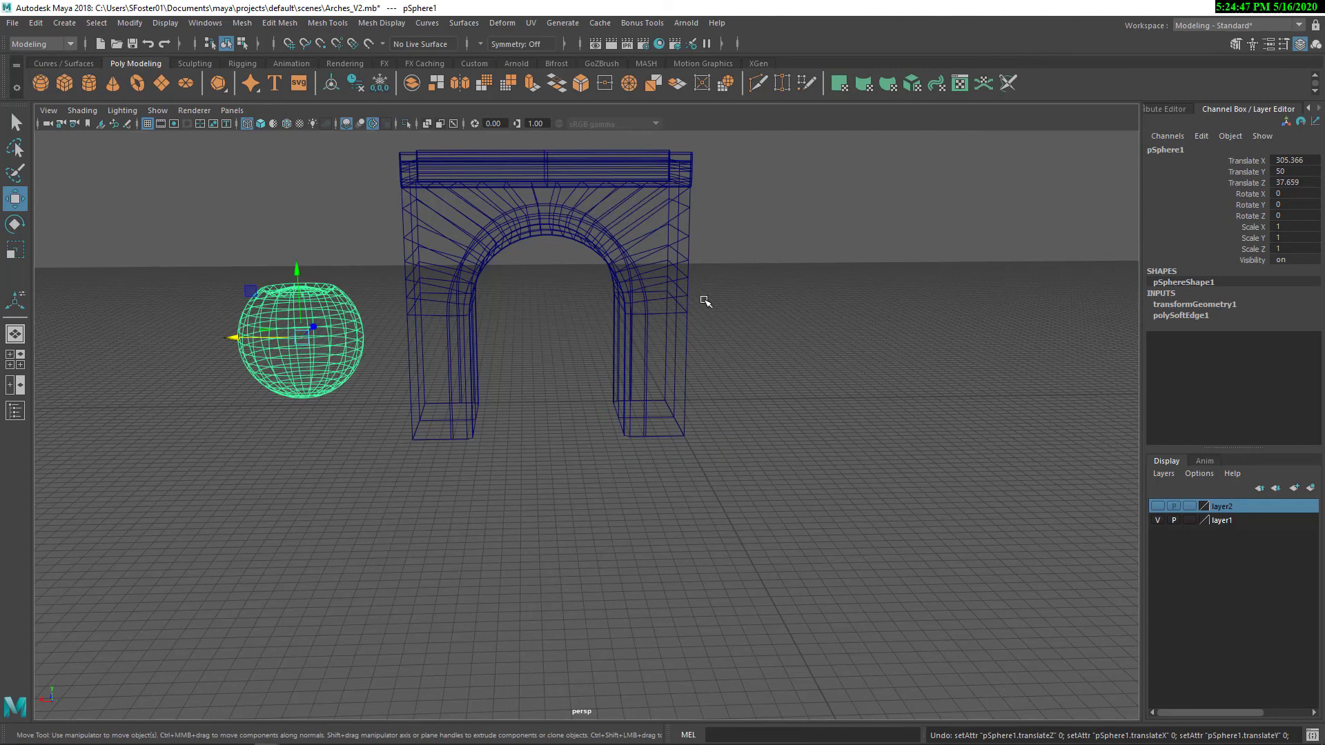
Deselect the sphere and return to shaded display, viewing the arch from above.
{"action": "left_click", "coordinate": [13, 23]}
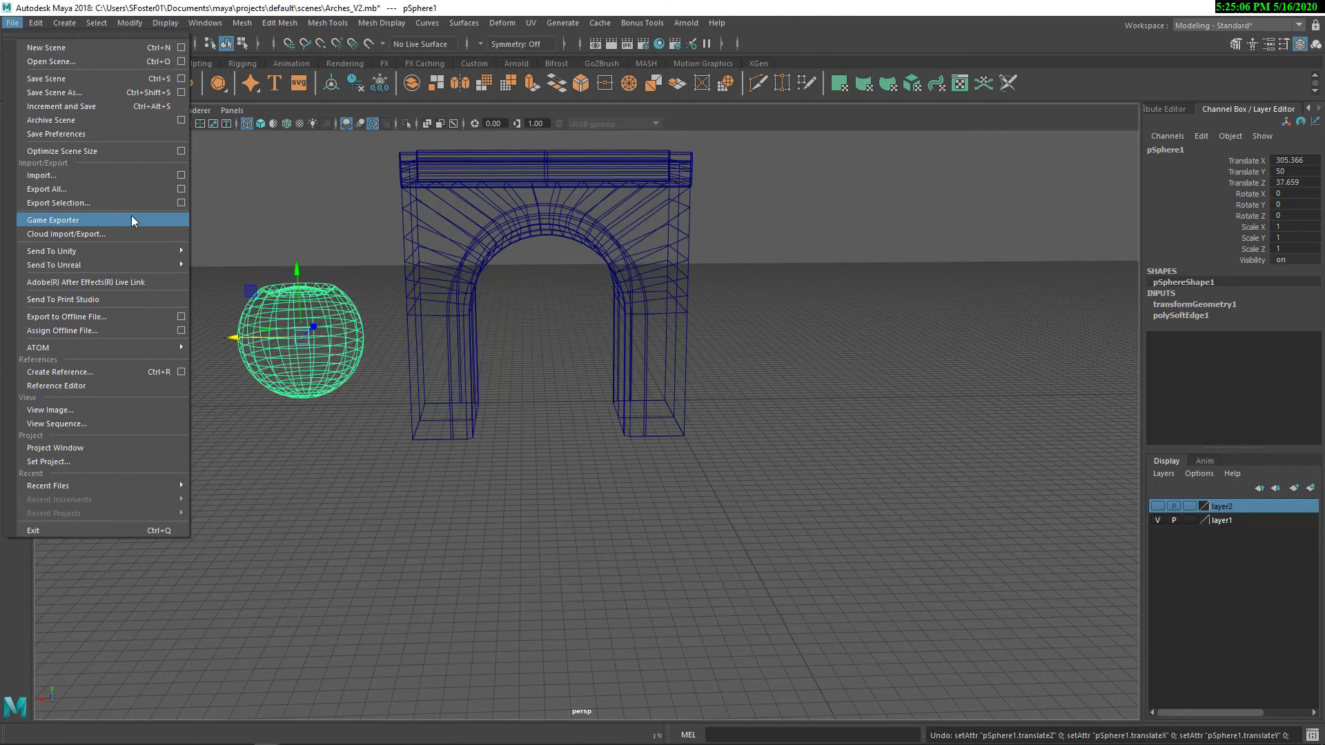
{"action": "left_click", "coordinate": [604, 425]}
{"action": "key", "text": "5"}
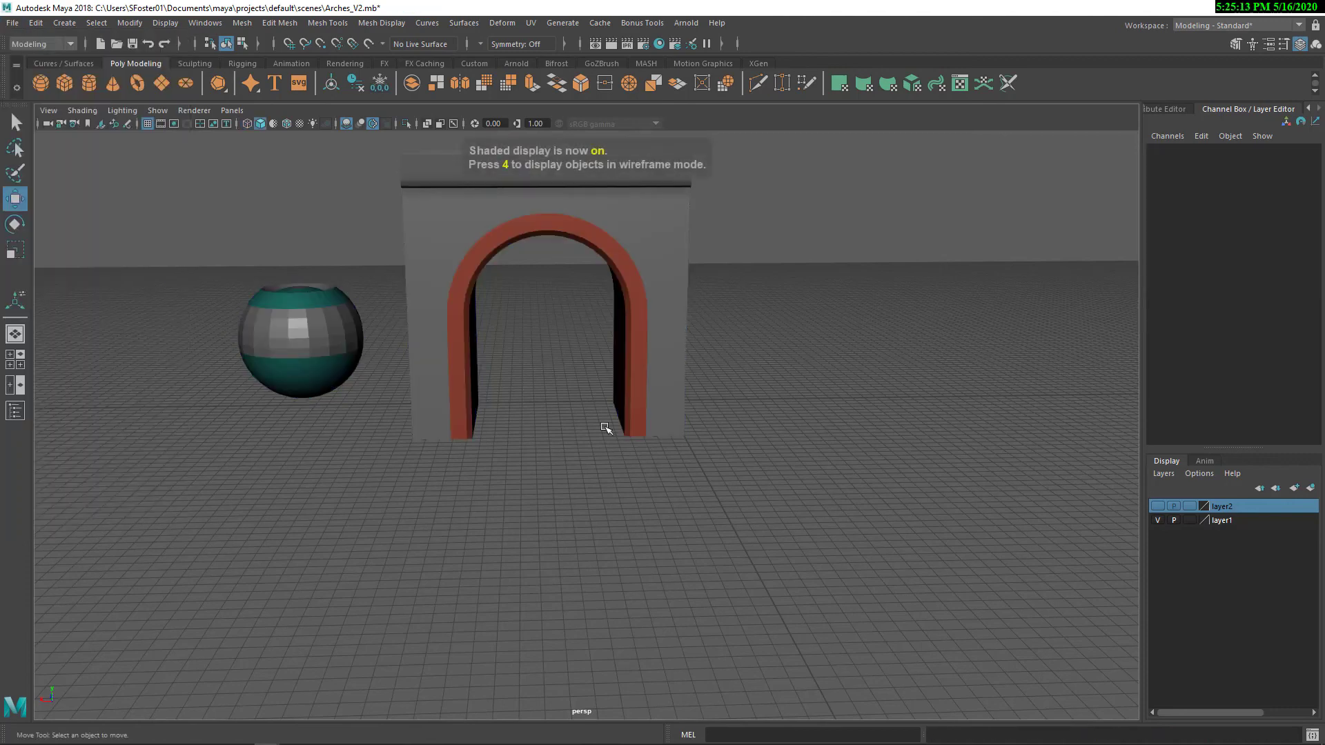
{"action": "mouse_move", "coordinate": [605, 428]}
{"action": "left_mouse_down", "text": "alt"}
{"action": "mouse_move", "coordinate": [887, 278]}
{"action": "mouse_move", "coordinate": [887, 290]}
{"action": "left_mouse_up", "text": "alt"}
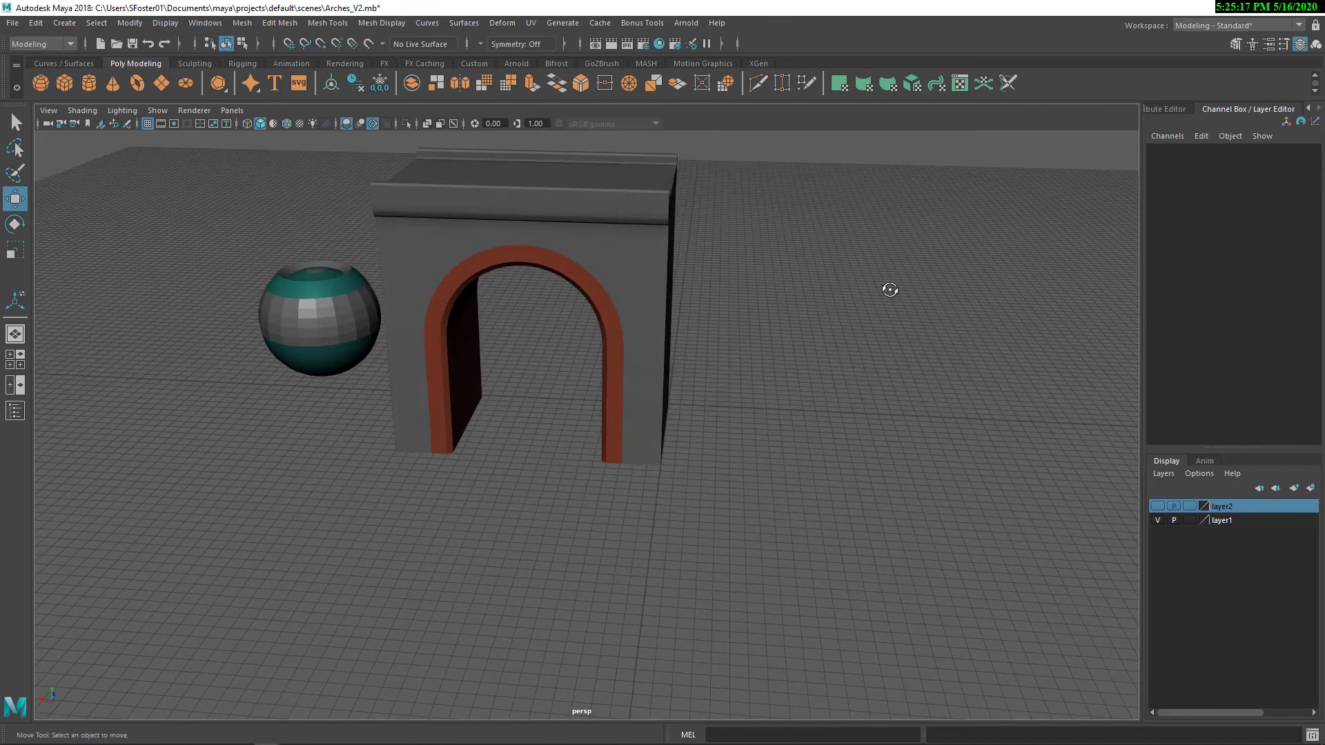
{"action": "left_click", "coordinate": [501, 252]}
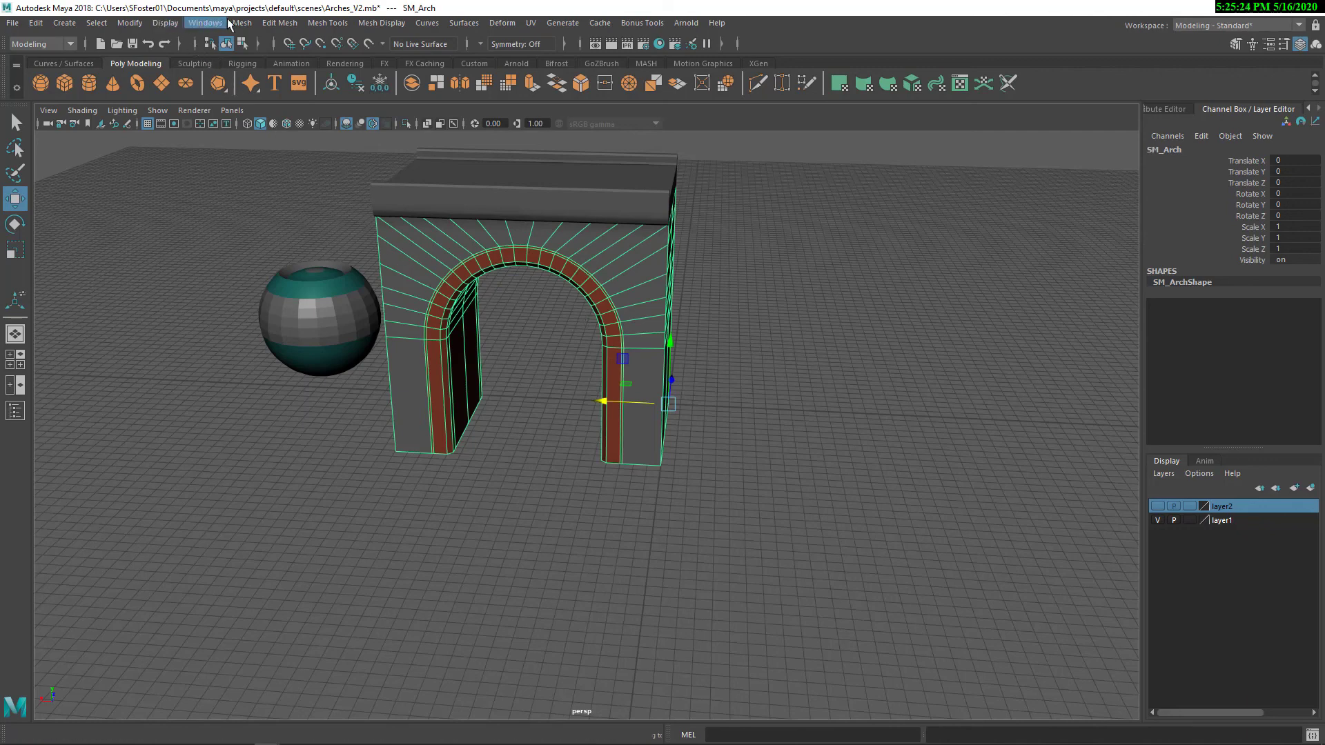
{"action": "left_click", "coordinate": [242, 24]}
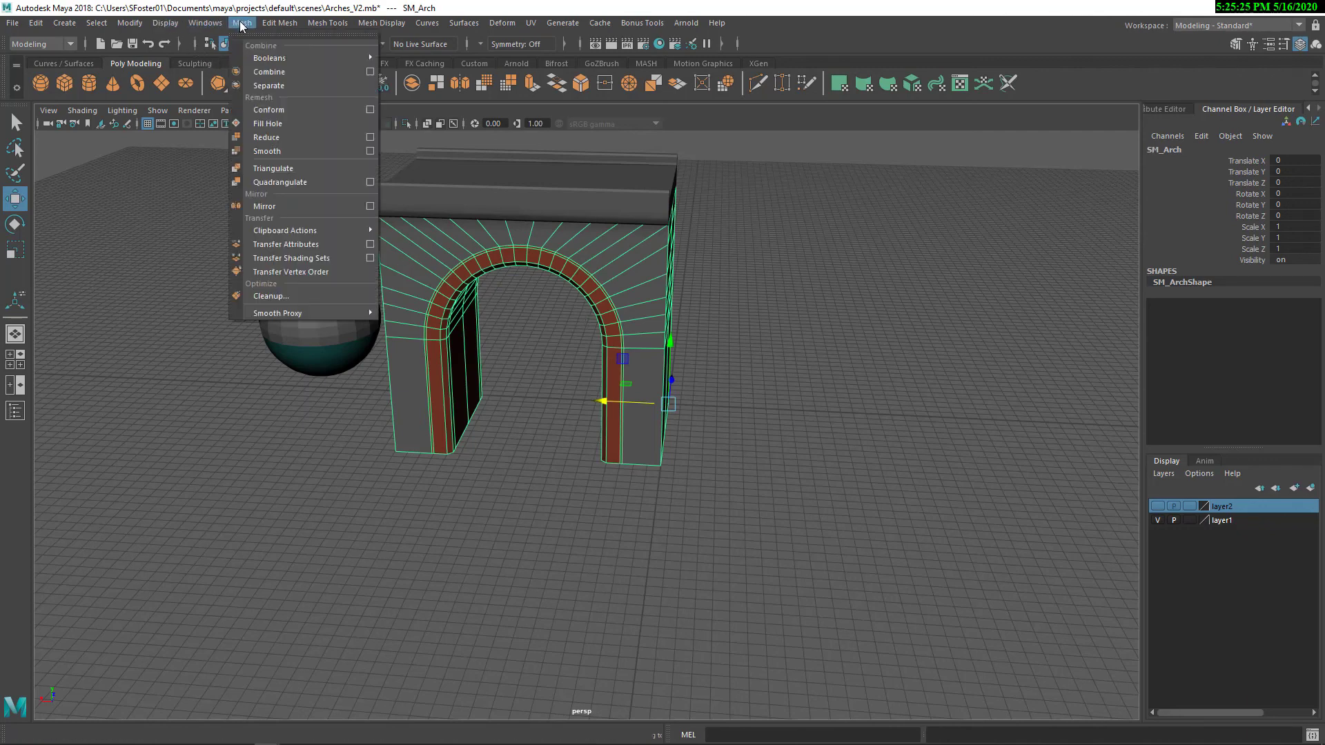
{"action": "left_click", "coordinate": [304, 170]}
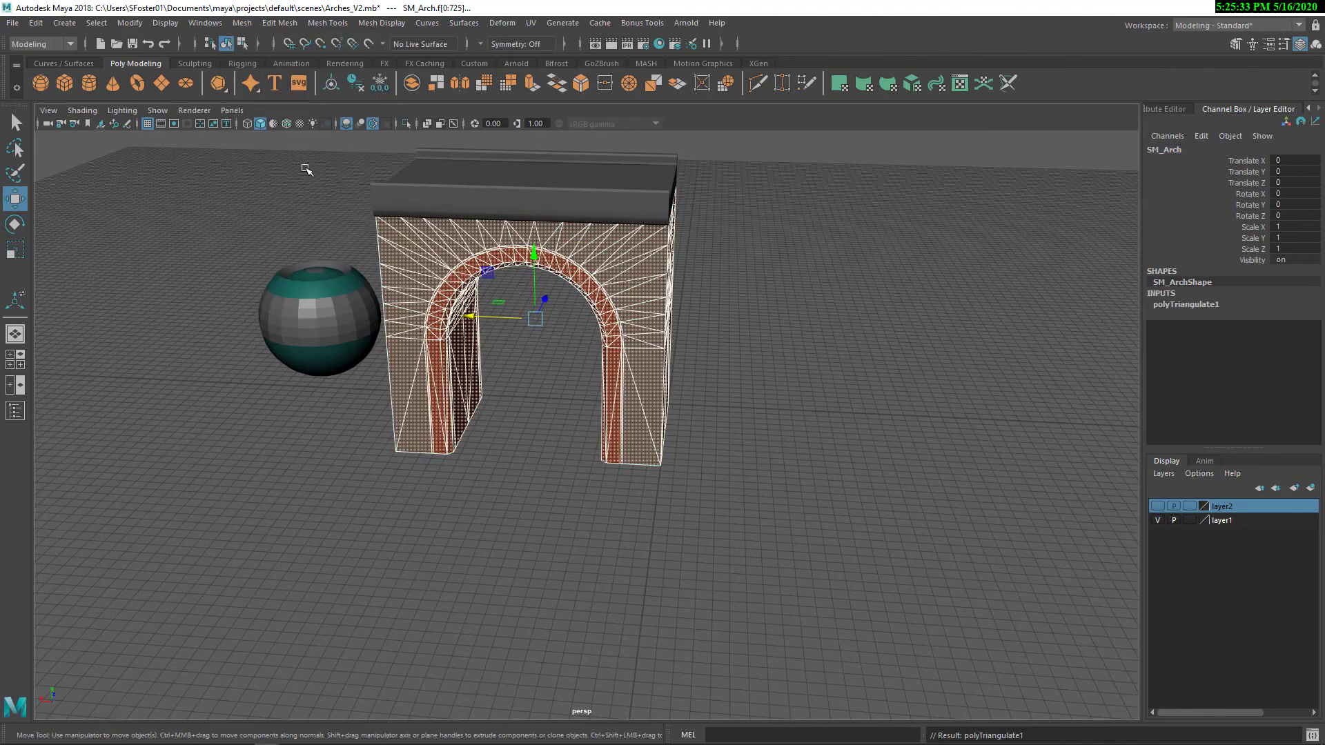
{"action": "left_click_drag", "start_coordinate": [532, 388], "coordinate": [476, 376], "text": "alt"}
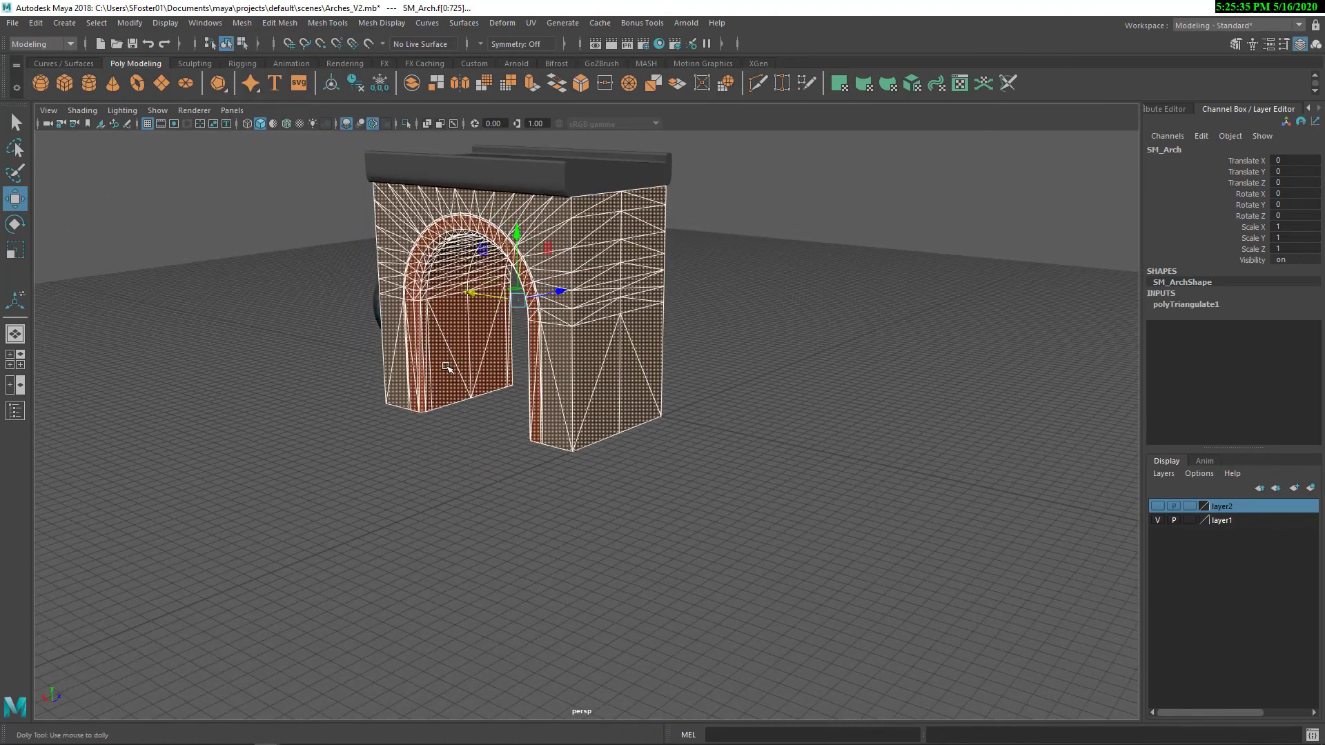
{"action": "right_click_drag", "start_coordinate": [476, 376], "coordinate": [675, 332], "text": "alt"}
{"action": "key", "text": "f"}
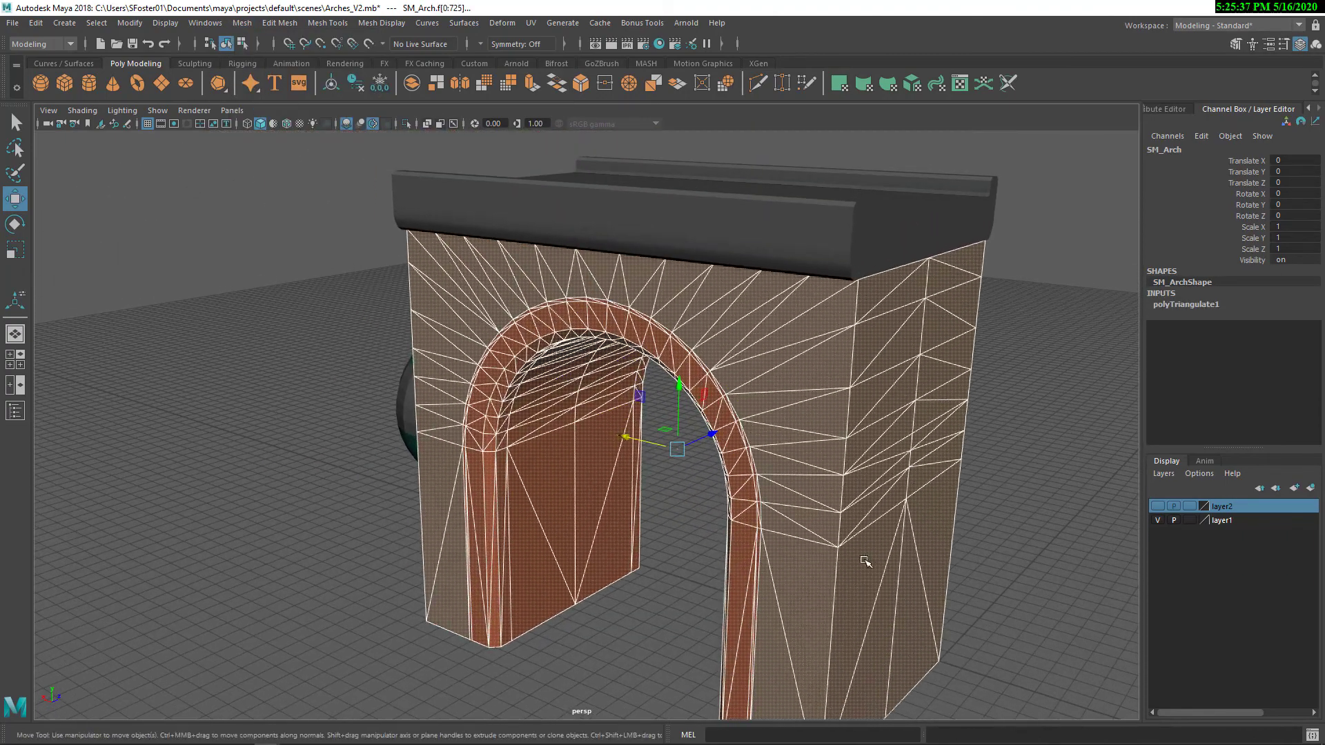
{"action": "key", "text": "ctrl+z"}
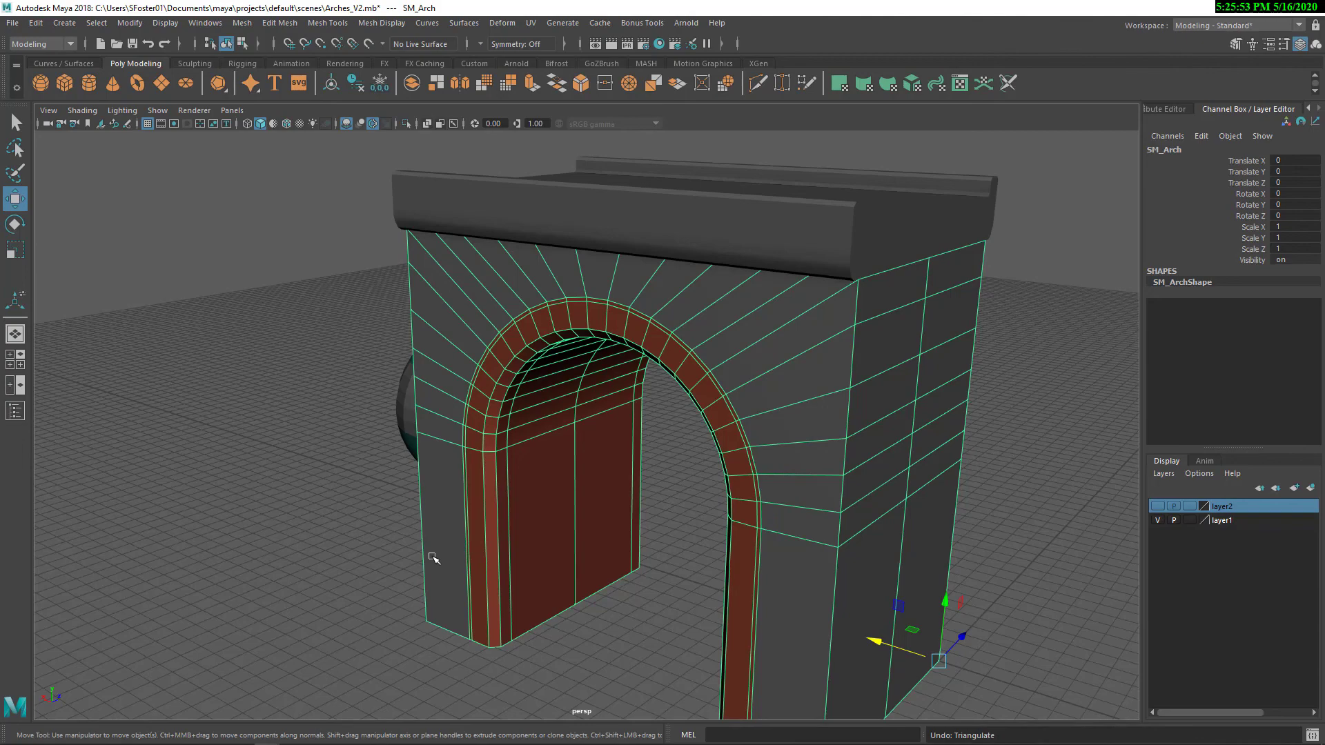
{"action": "middle_click_drag", "start_coordinate": [434, 558], "coordinate": [248, 469], "text": "alt"}
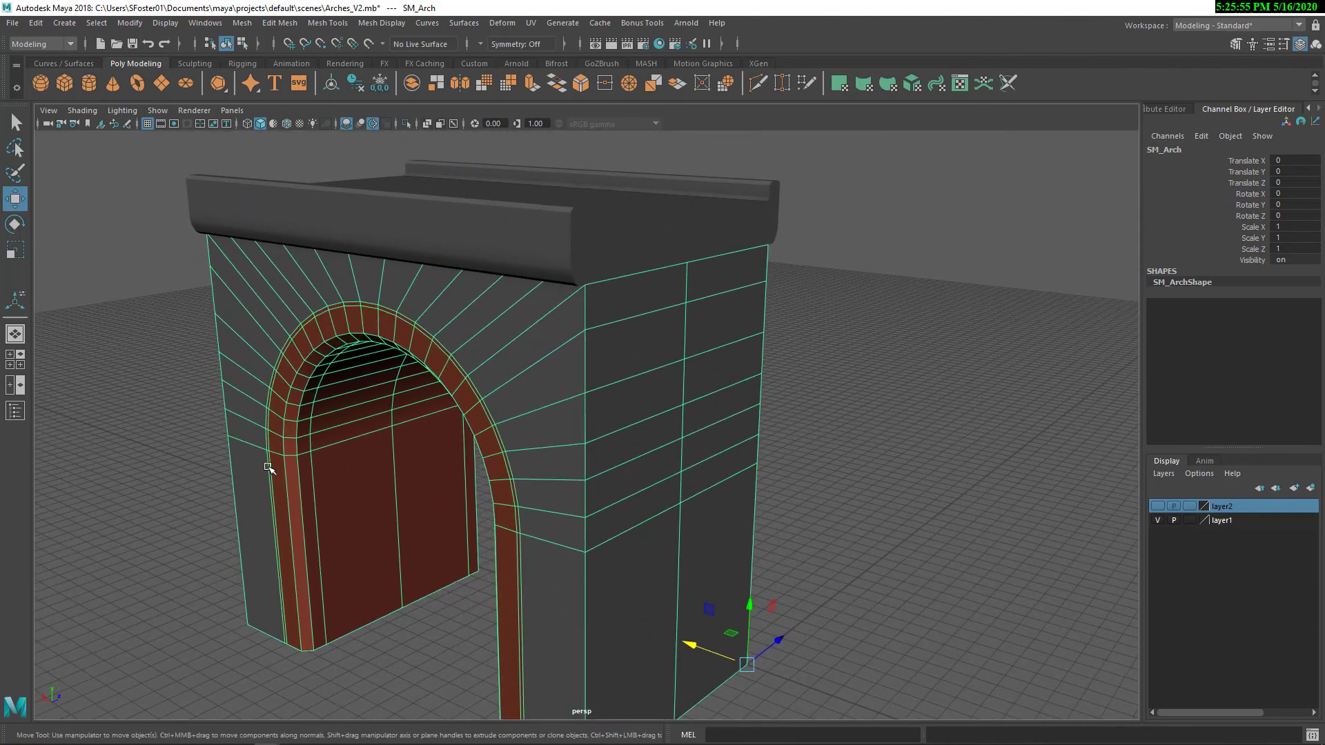
{"action": "left_click_drag", "start_coordinate": [269, 468], "coordinate": [396, 467], "text": "alt"}
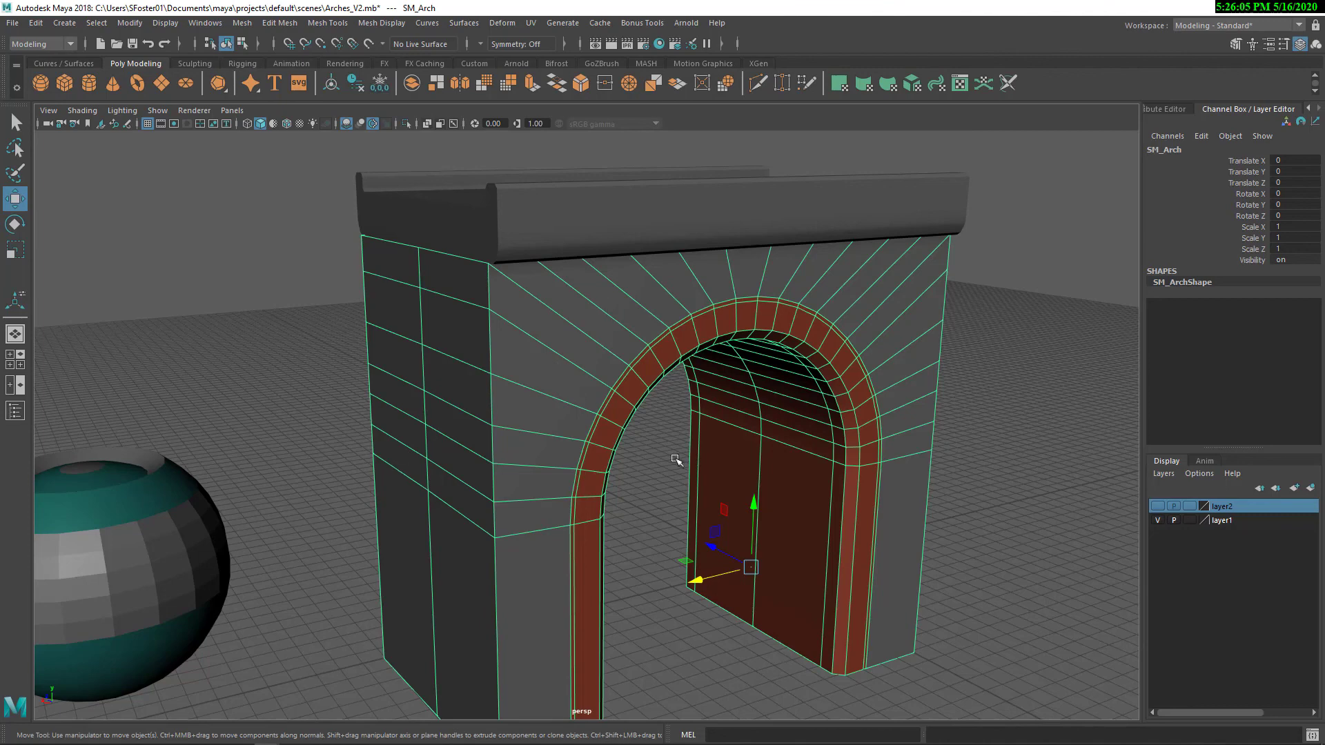
{"action": "middle_click_drag", "start_coordinate": [730, 392], "coordinate": [688, 330], "text": "alt"}
{"action": "scroll", "coordinate": [636, 399], "scroll_direction": "down", "scroll_amount": 6}
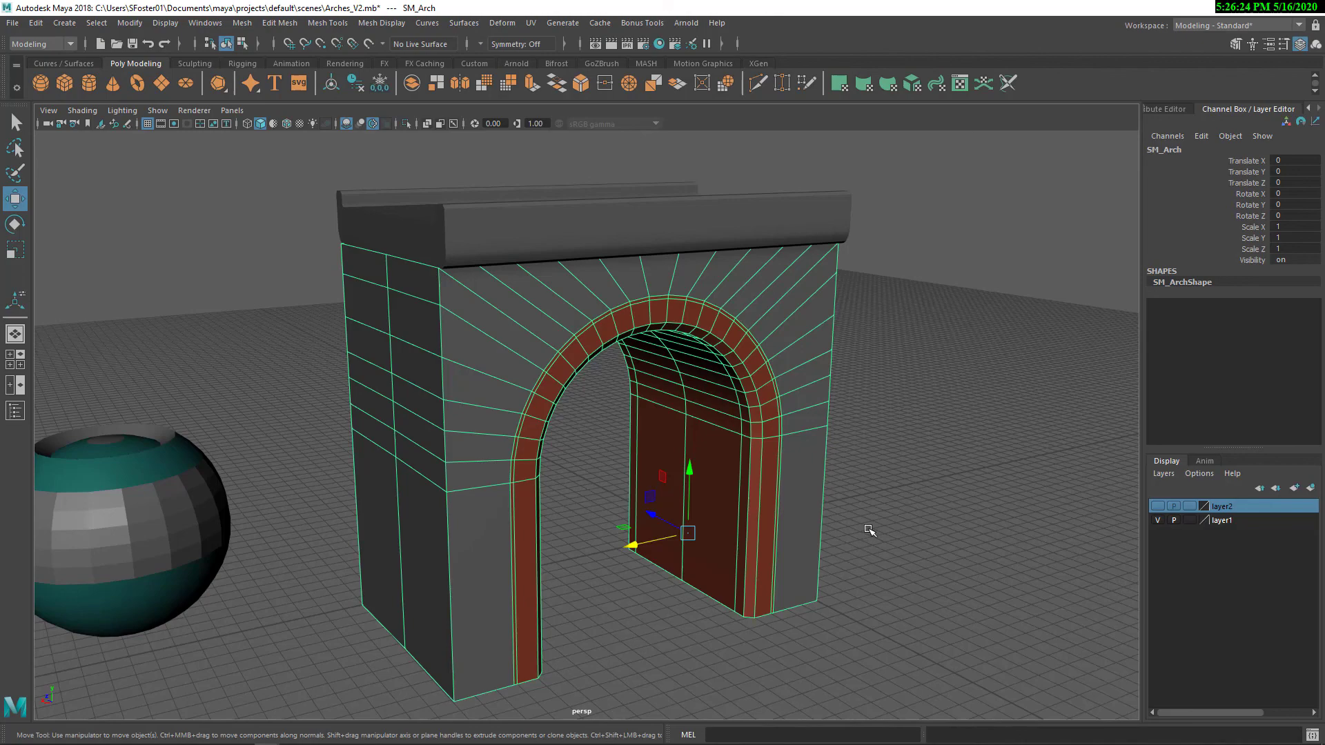
{"action": "mouse_move", "coordinate": [991, 458]}
{"action": "left_mouse_down", "text": "alt"}
{"action": "mouse_move", "coordinate": [934, 453]}
{"action": "mouse_move", "coordinate": [995, 452]}
{"action": "left_mouse_up", "text": "alt"}
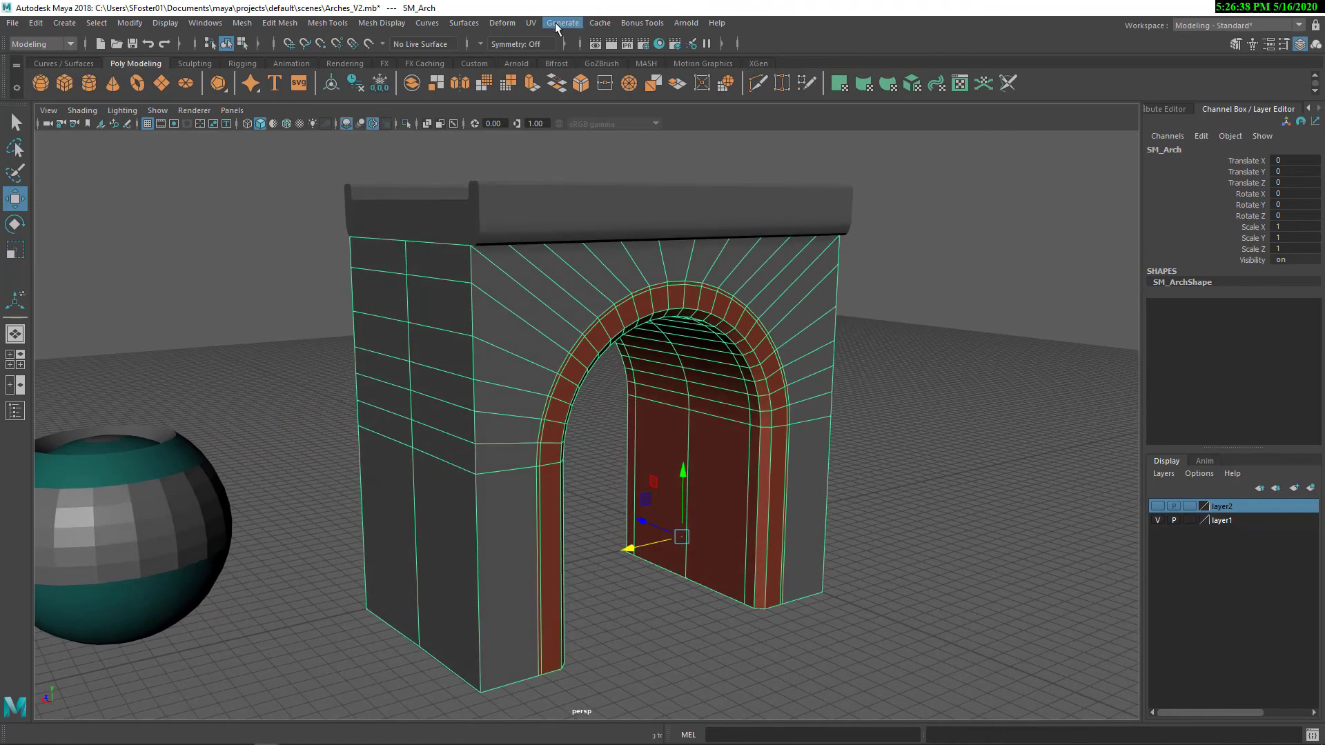
{"action": "left_click", "coordinate": [531, 26]}
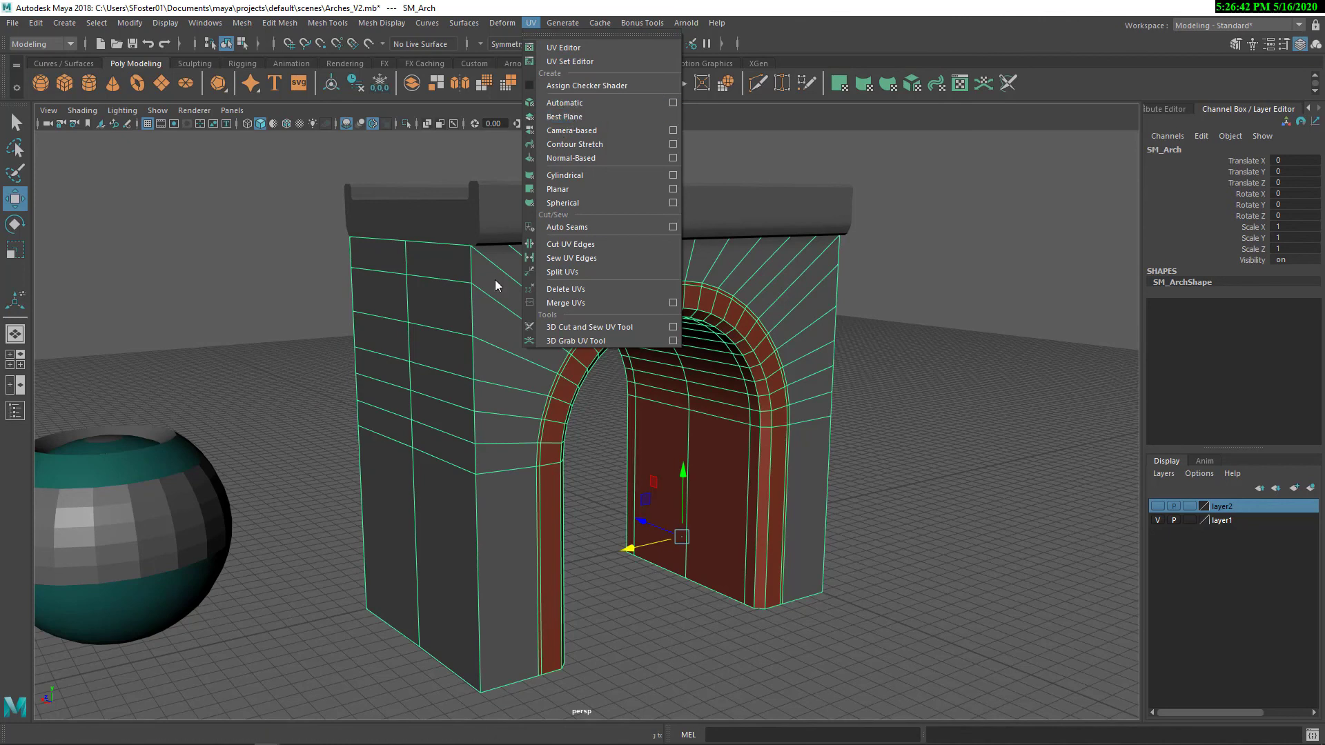
{"action": "left_click", "coordinate": [588, 488]}
{"action": "middle_click_drag", "start_coordinate": [256, 381], "coordinate": [730, 317], "text": "alt"}
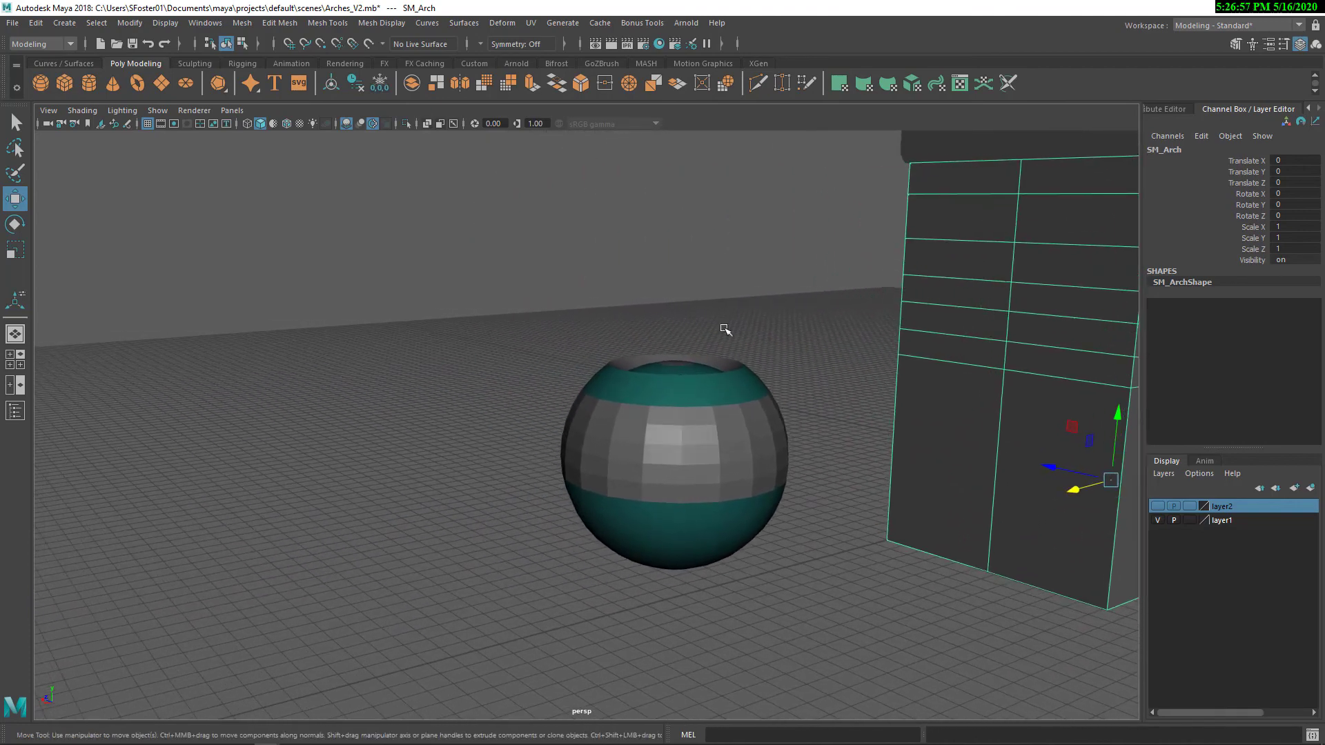
{"action": "left_click", "coordinate": [616, 444]}
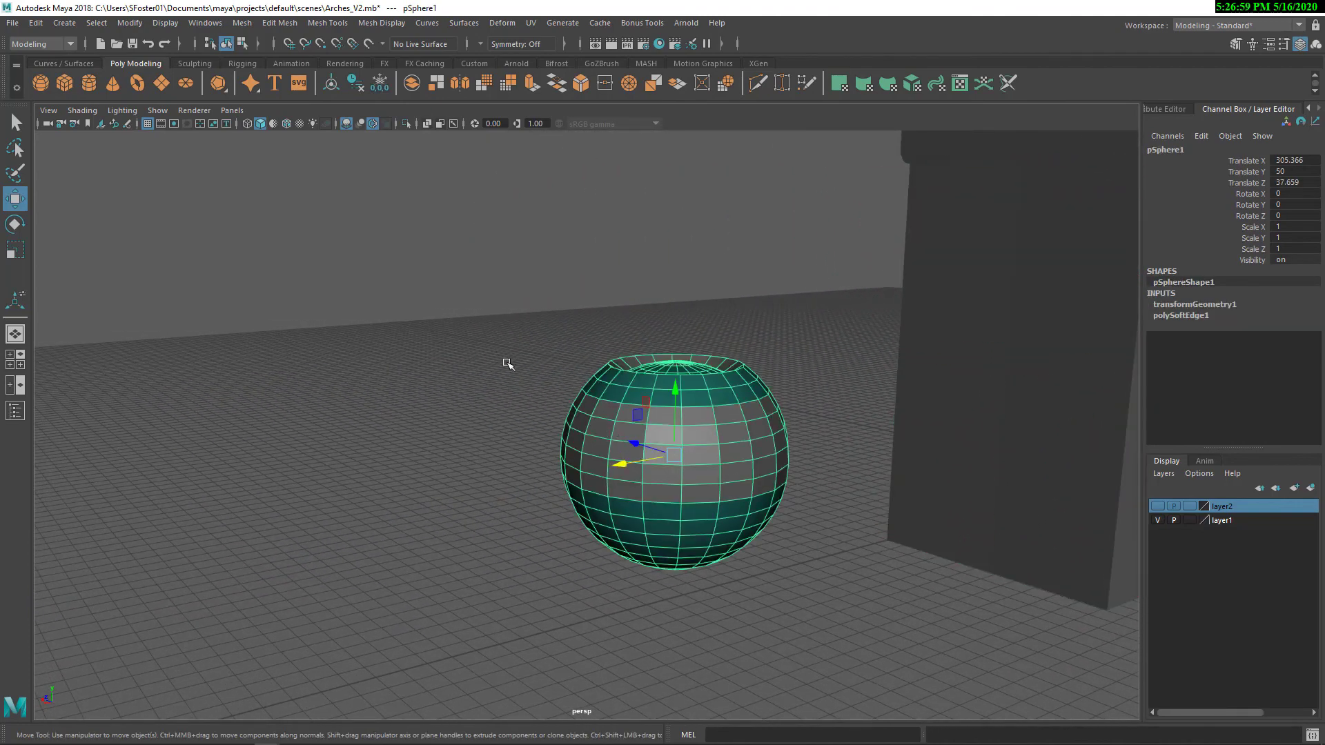
{"action": "left_click", "coordinate": [508, 363]}
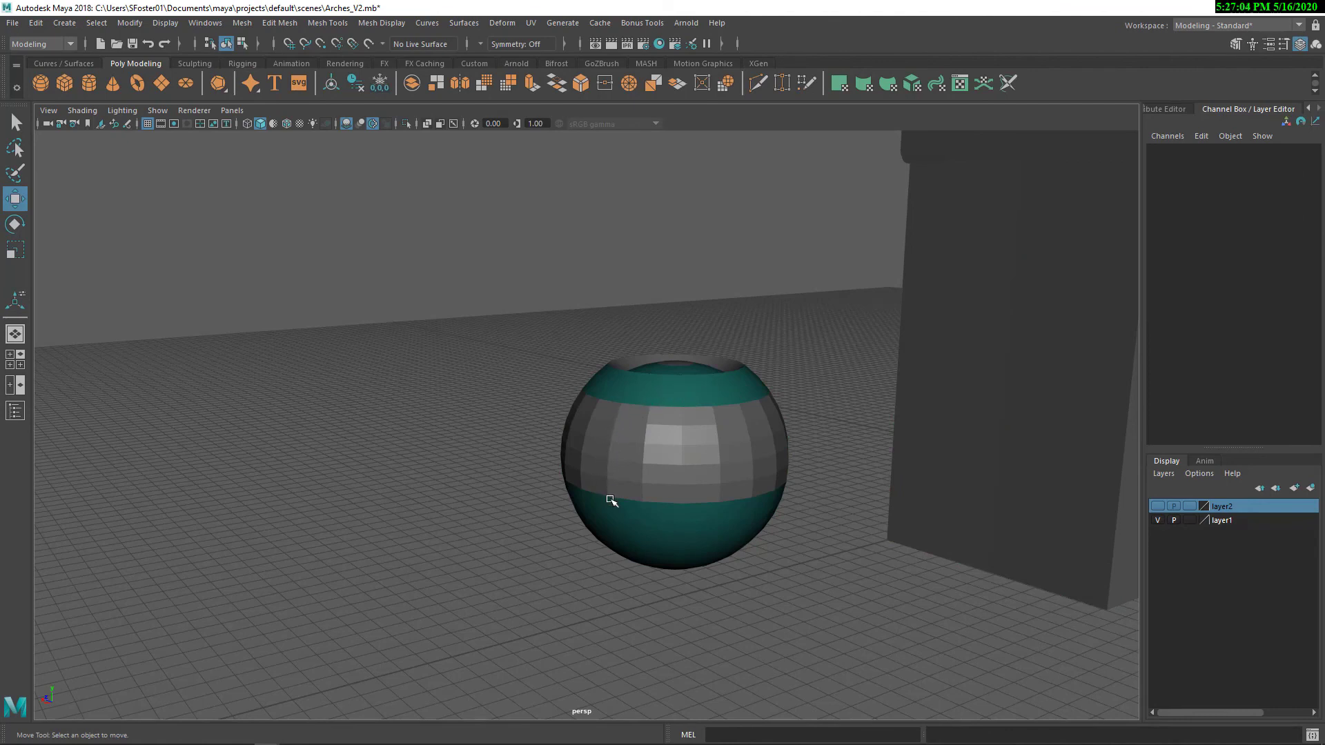
{"action": "left_click", "coordinate": [601, 420]}
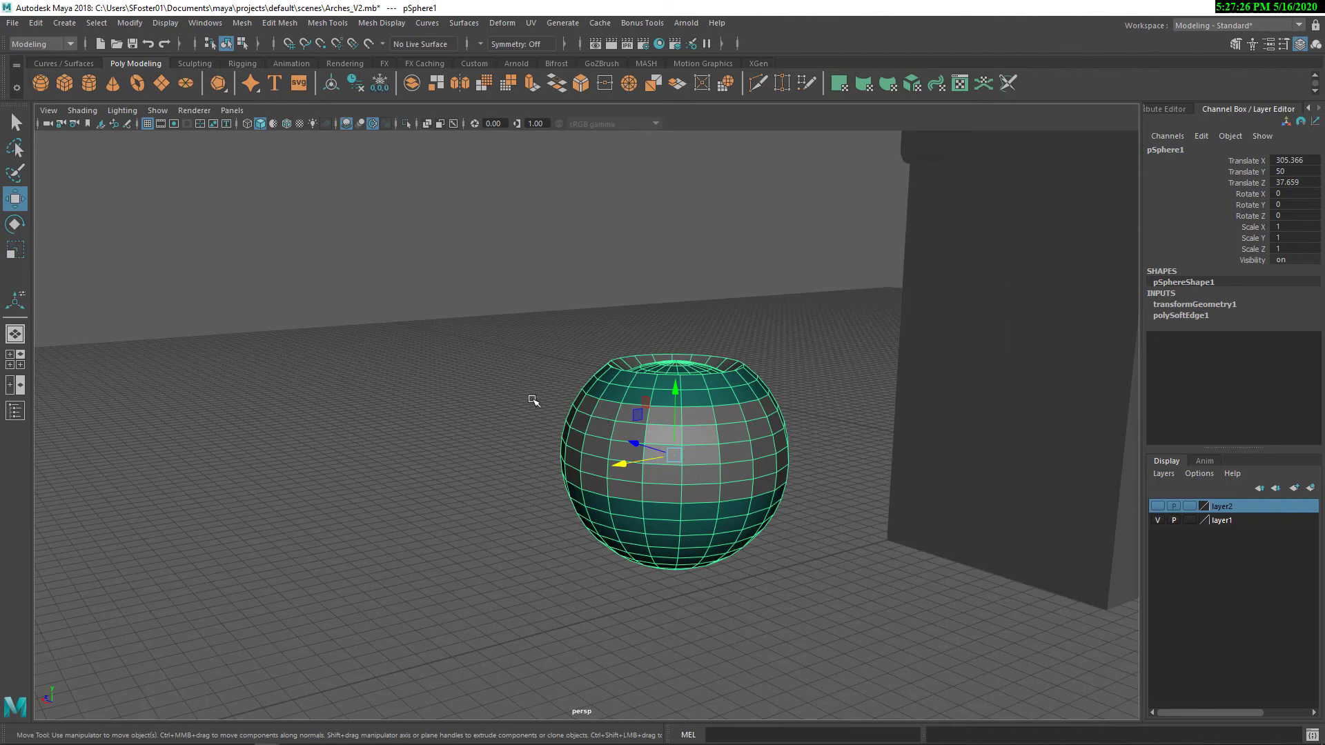
{"action": "left_click", "coordinate": [534, 401]}
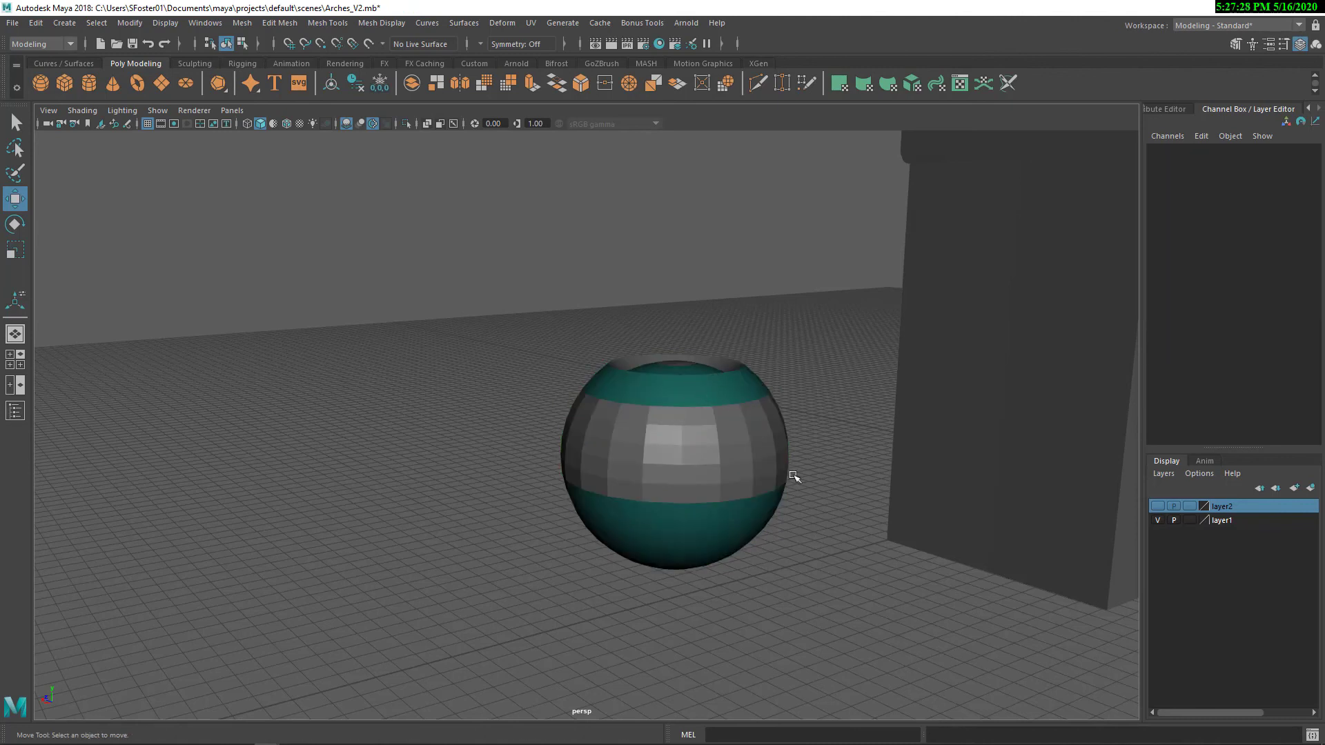
{"action": "right_click_drag", "start_coordinate": [438, 490], "coordinate": [814, 438], "text": "alt"}
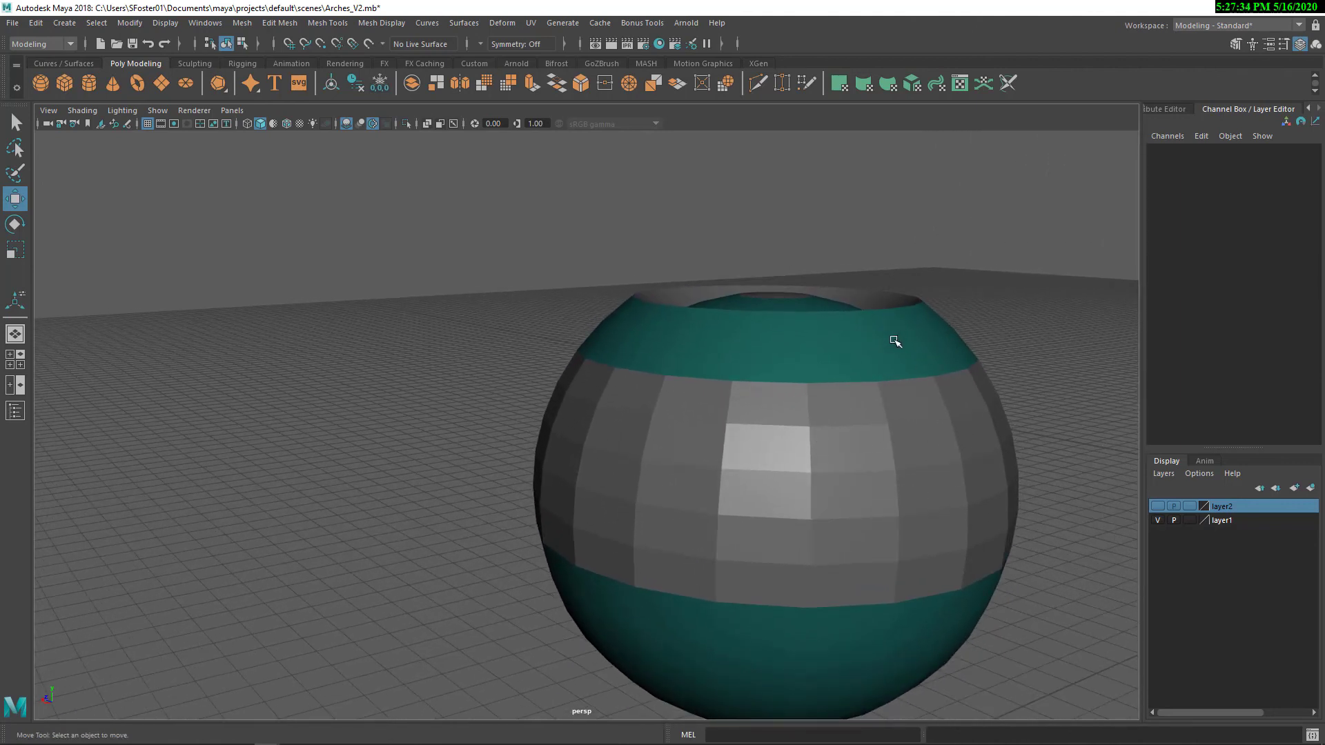
{"action": "left_click", "coordinate": [893, 343]}
{"action": "middle_click_drag", "start_coordinate": [1050, 438], "coordinate": [897, 350], "text": "alt"}
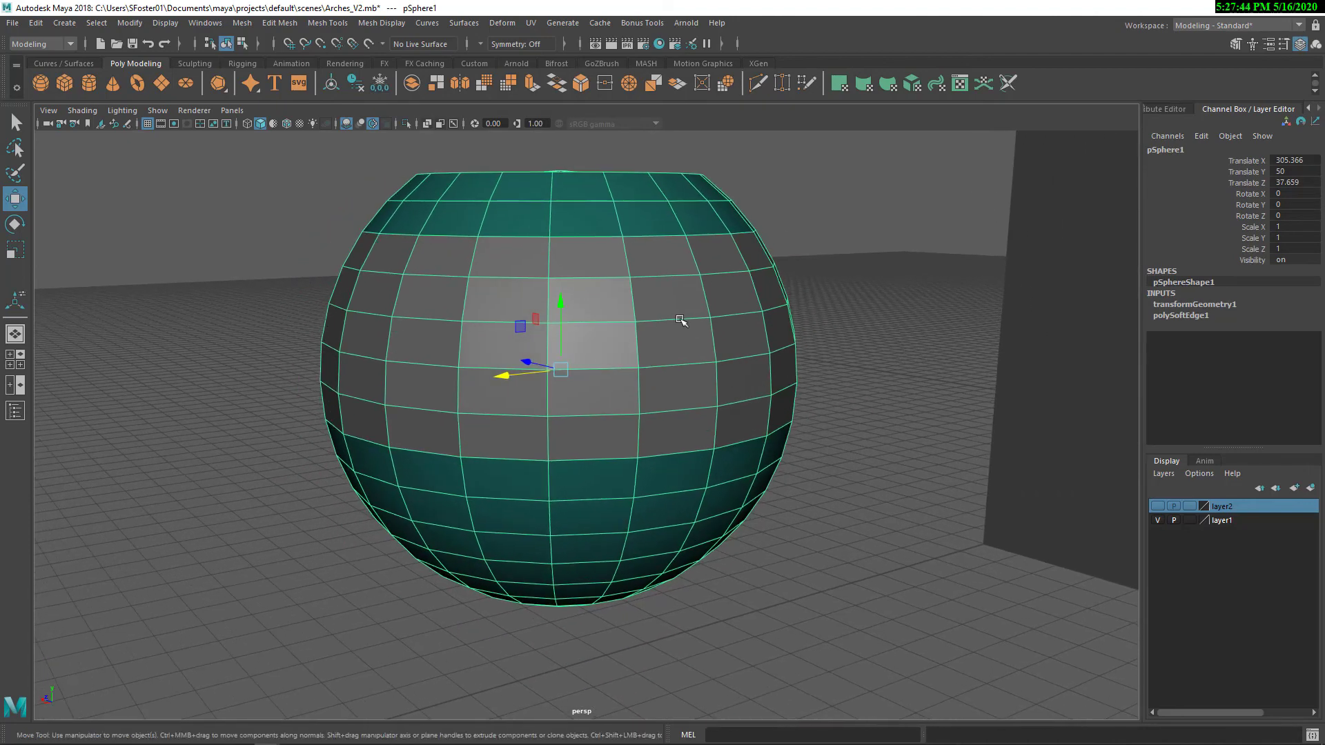
{"action": "right_click_drag", "start_coordinate": [667, 375], "coordinate": [664, 299]}
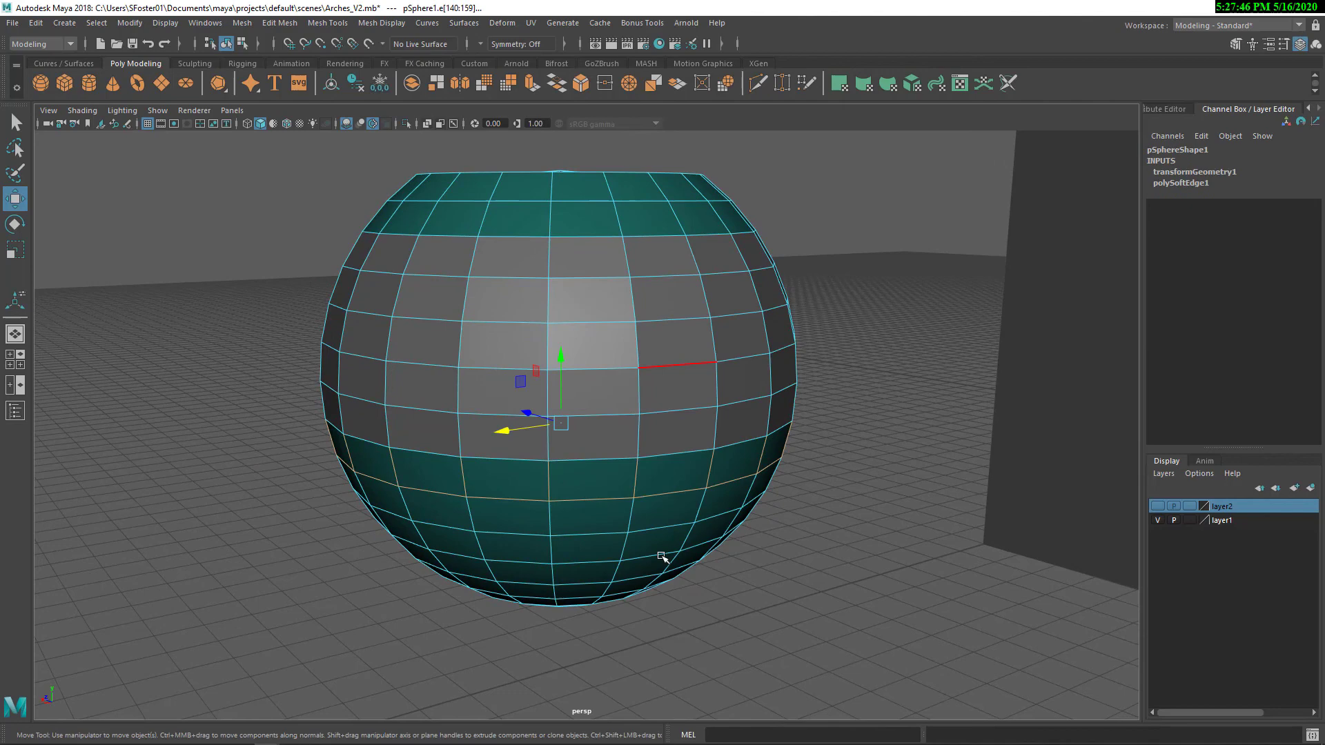
{"action": "double_click", "coordinate": [658, 535]}
{"action": "right_click_drag", "start_coordinate": [662, 536], "coordinate": [787, 500], "text": "shift"}
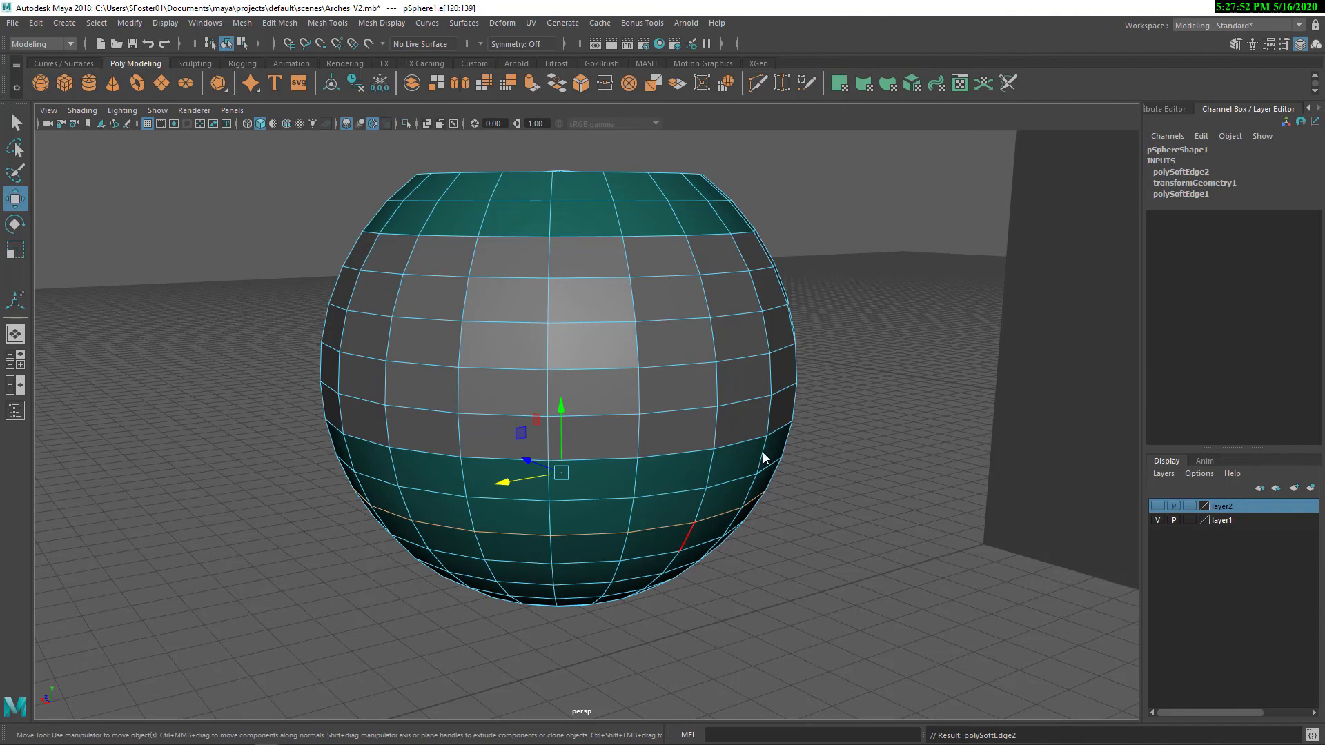
{"action": "key", "text": "F8"}
{"action": "left_click", "coordinate": [897, 379]}
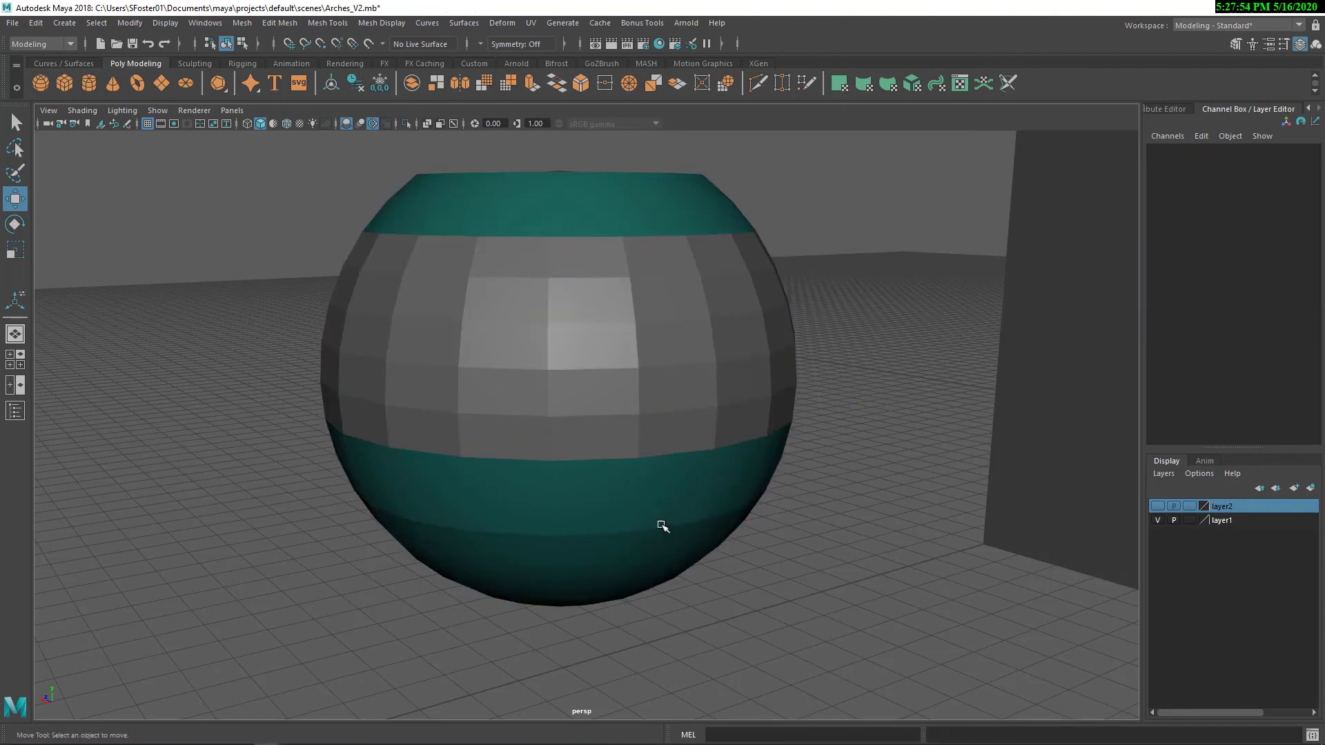
{"action": "key", "text": "ctrl+z"}
{"action": "key", "text": "ctrl+z"}
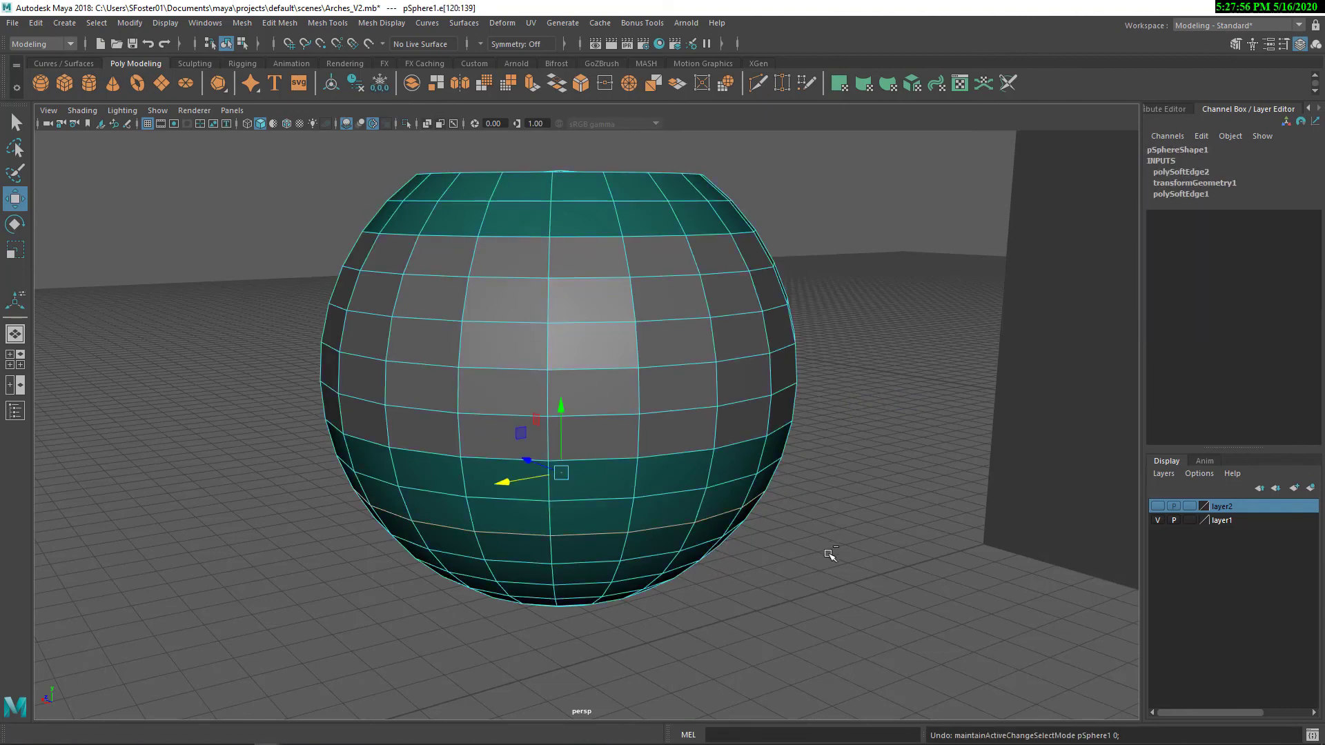
{"action": "key", "text": "ctrl+z"}
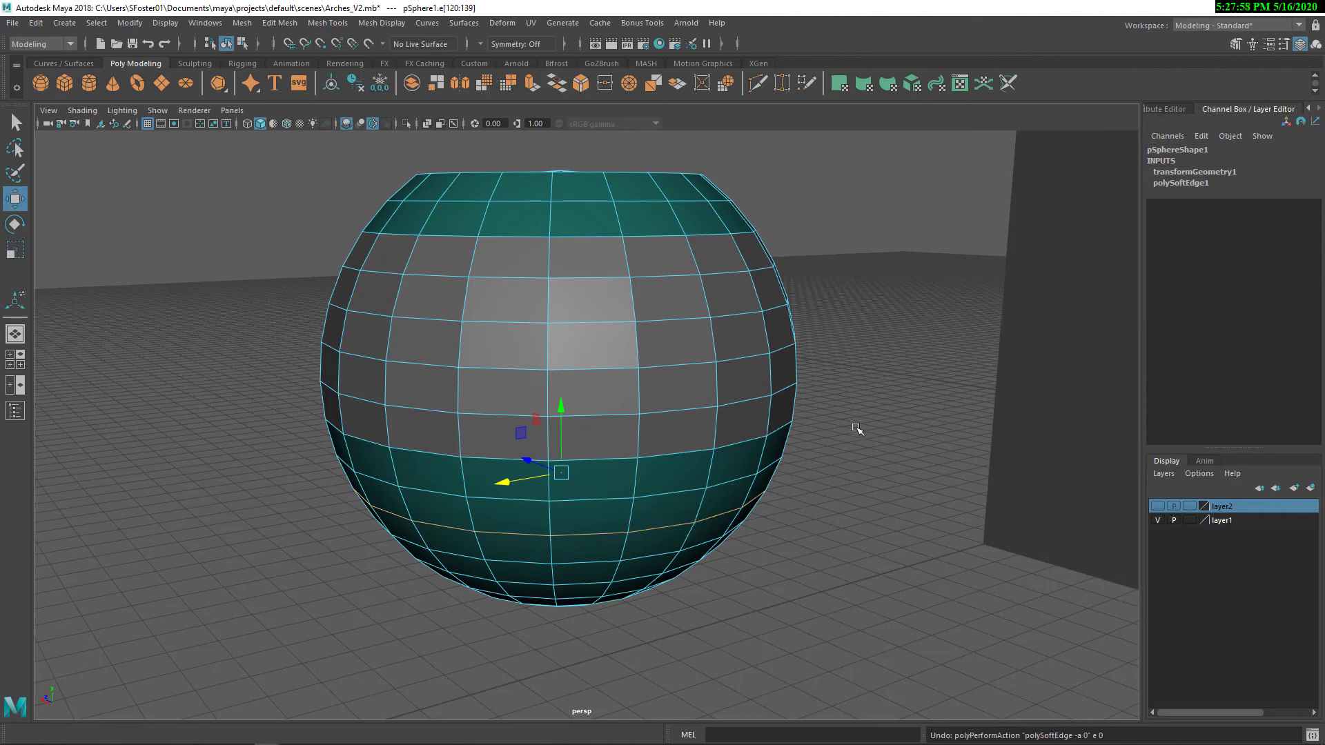
{"action": "left_click", "coordinate": [874, 345]}
{"action": "right_click_drag", "start_coordinate": [867, 320], "coordinate": [799, 202], "text": "alt"}
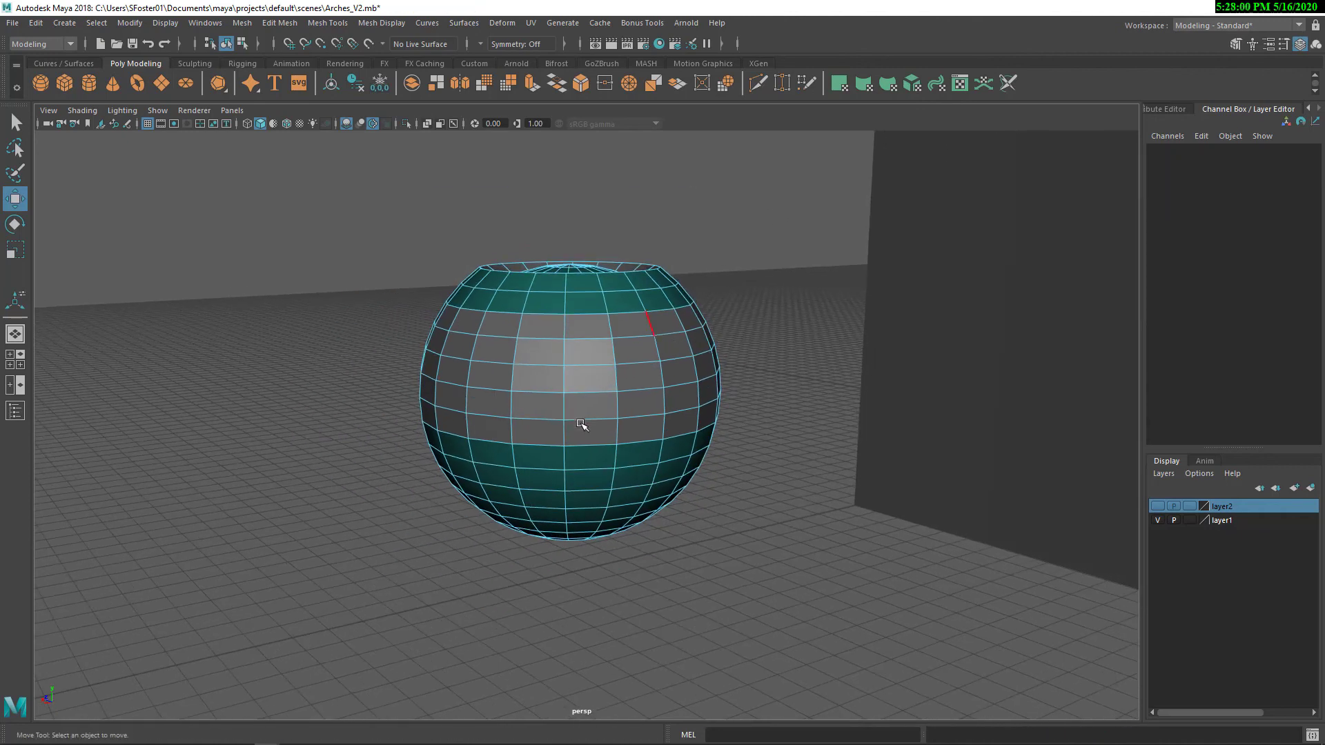
{"action": "left_click", "coordinate": [580, 423]}
{"action": "left_click", "coordinate": [711, 287]}
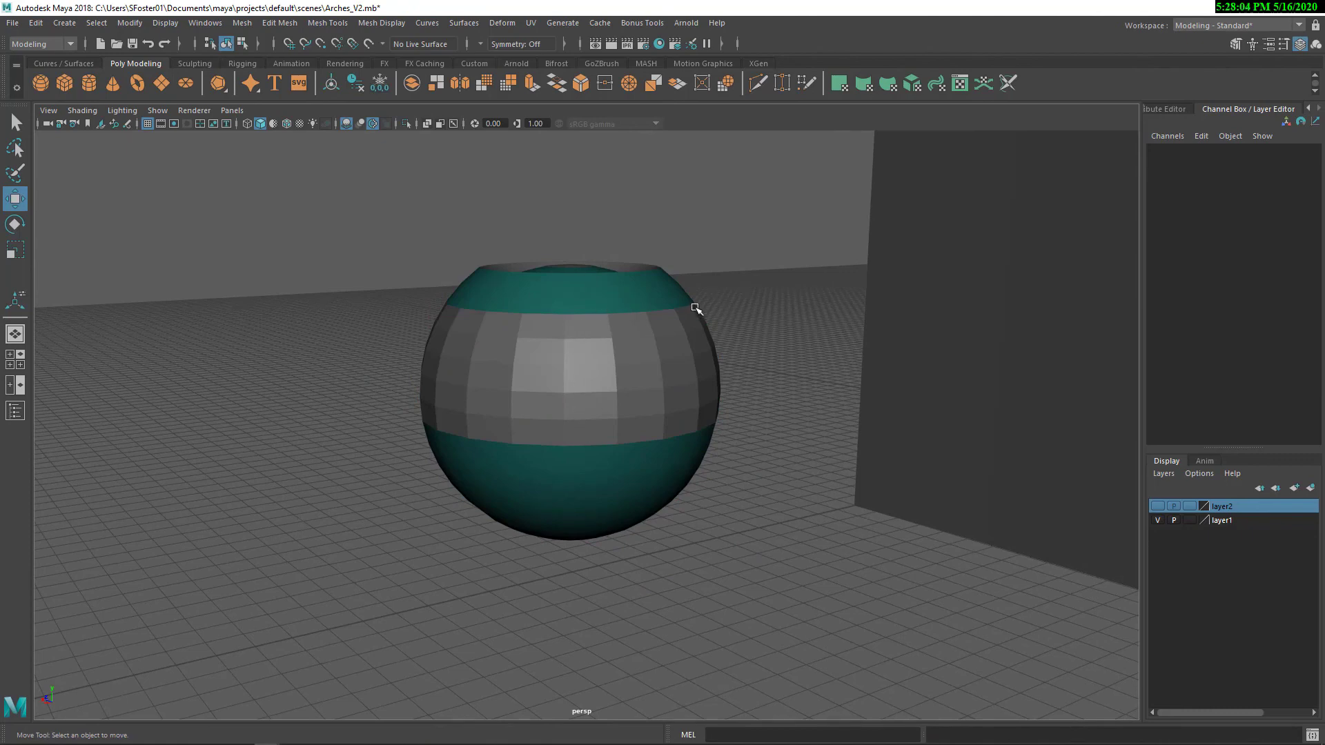
{"action": "left_click_drag", "start_coordinate": [696, 309], "coordinate": [692, 352], "text": "alt"}
{"action": "middle_click_drag", "start_coordinate": [840, 393], "coordinate": [680, 243], "text": "alt"}
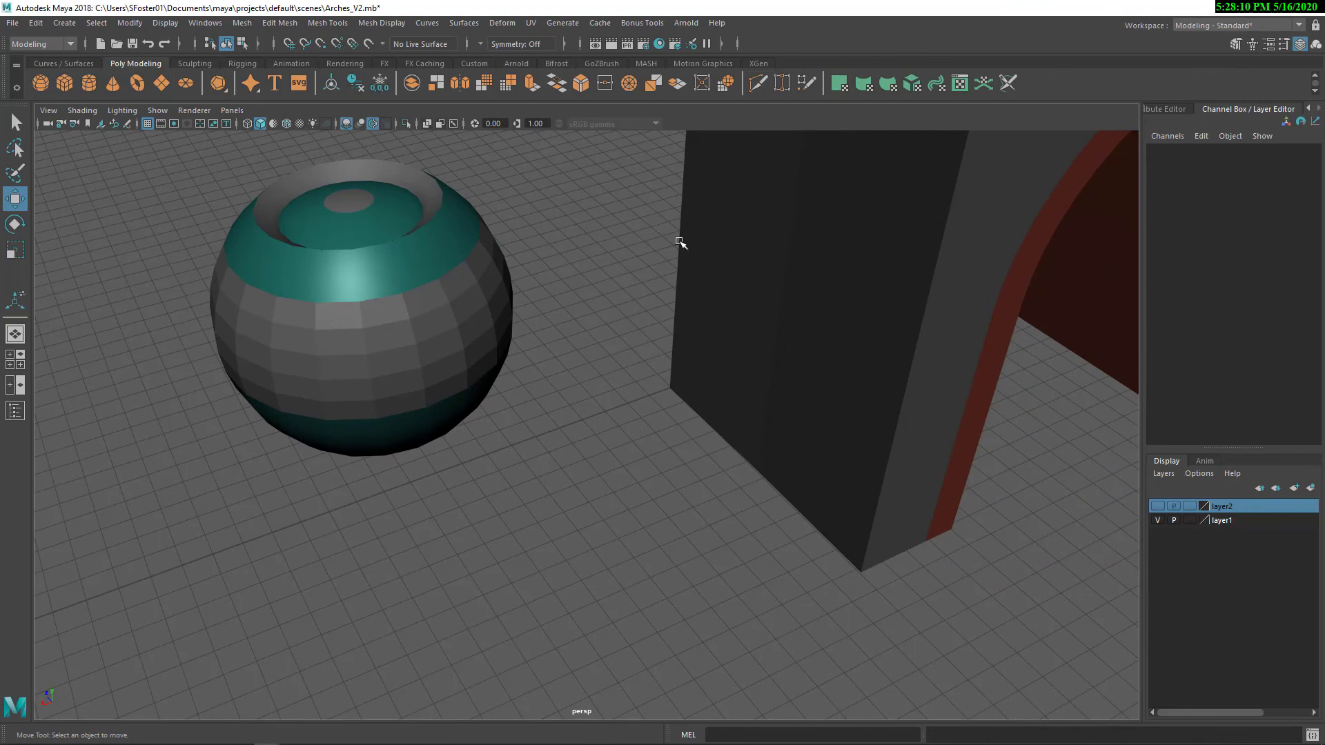
Frame the red arch and select its trim face beside the doorway.
{"action": "left_click_drag", "start_coordinate": [680, 243], "coordinate": [757, 317], "text": "alt"}
{"action": "right_click_drag", "start_coordinate": [766, 248], "coordinate": [720, 394], "text": "alt"}
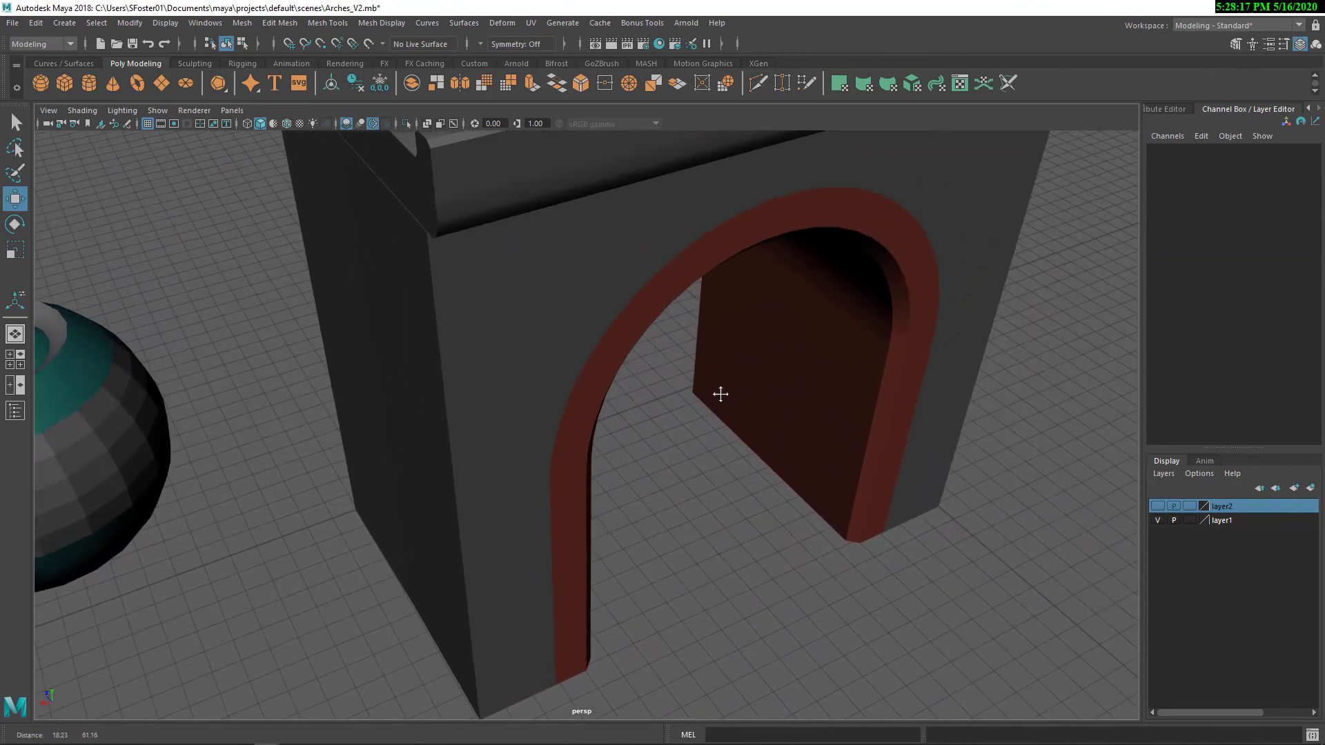
{"action": "left_click_drag", "start_coordinate": [720, 394], "coordinate": [701, 367], "text": "alt"}
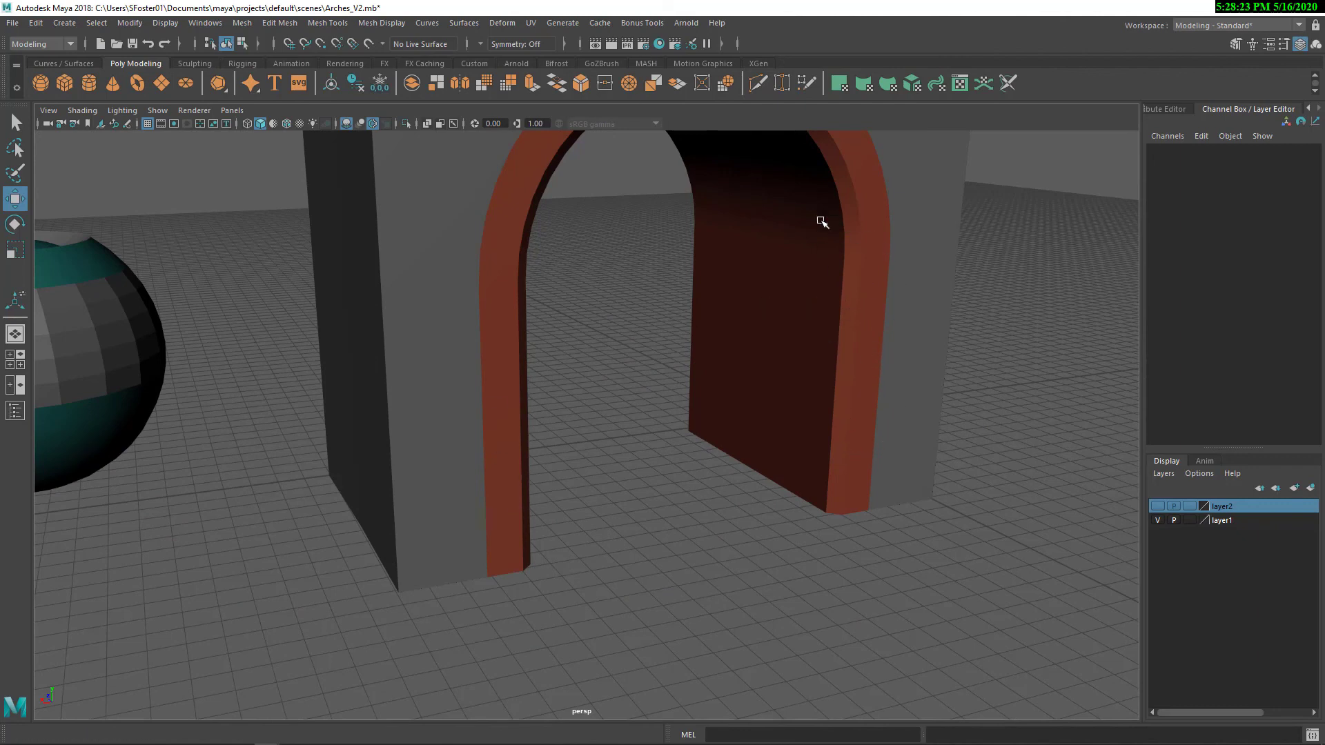
{"action": "middle_click_drag", "start_coordinate": [822, 221], "coordinate": [804, 310], "text": "alt"}
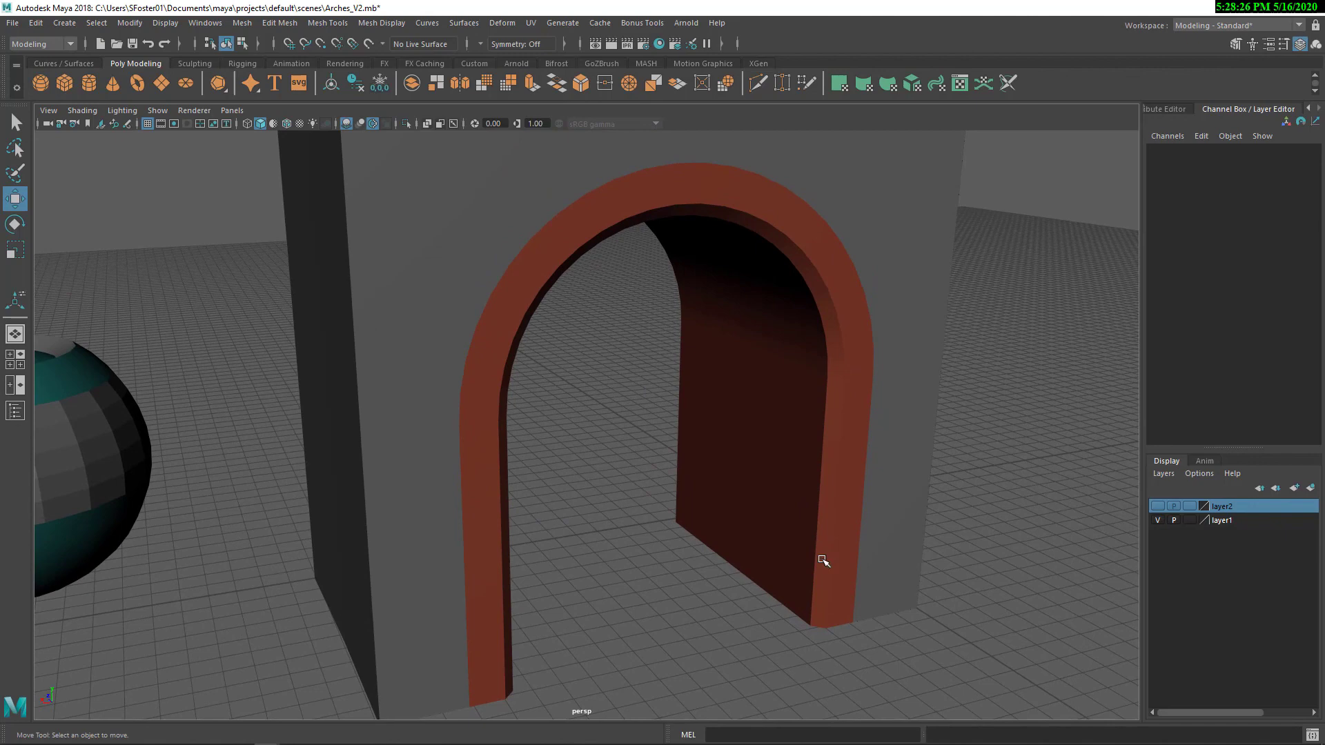
{"action": "right_click_drag", "start_coordinate": [824, 561], "coordinate": [823, 364]}
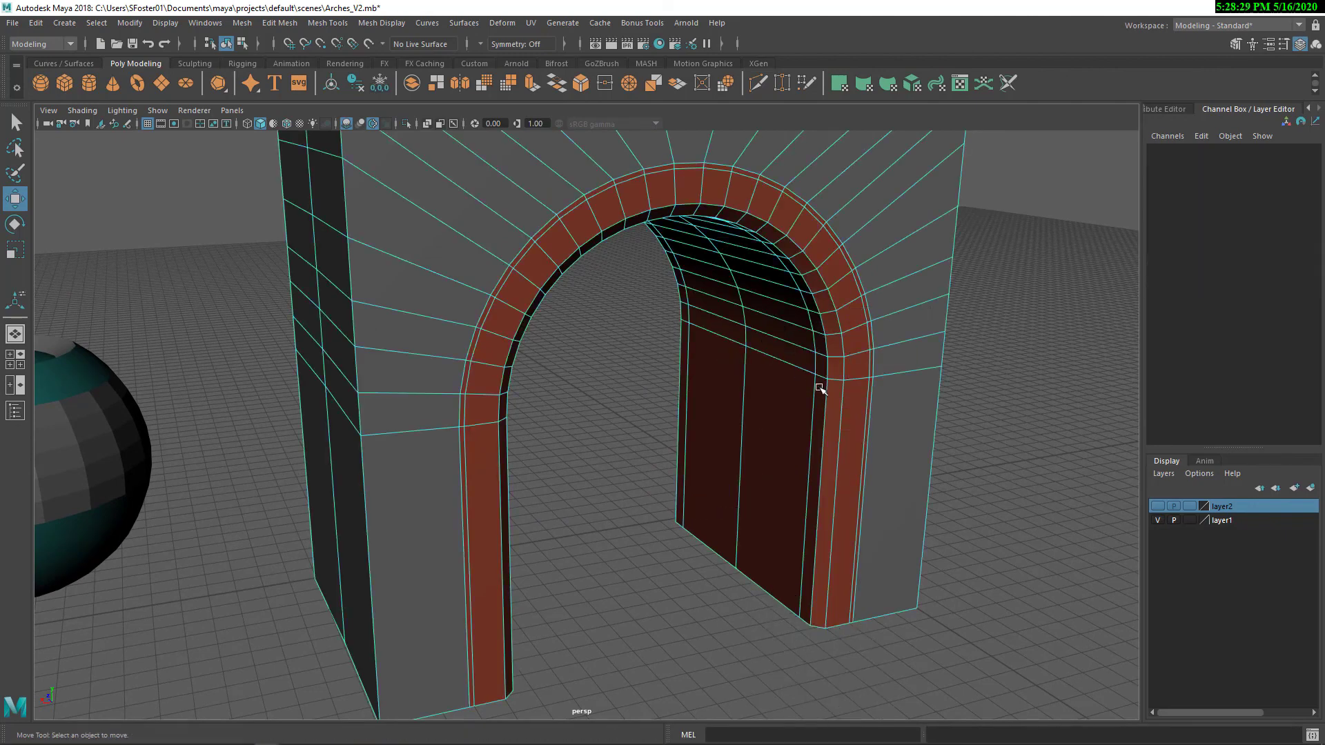
{"action": "left_click", "coordinate": [846, 454]}
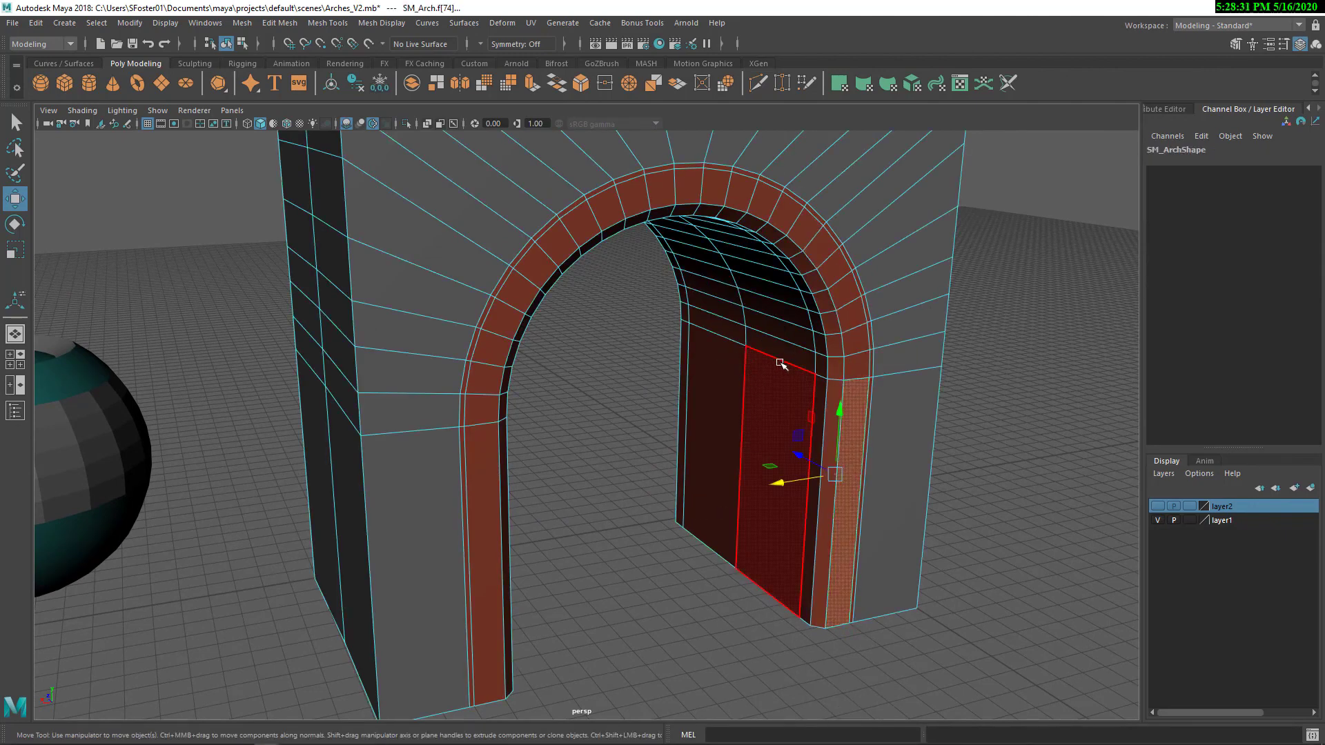
Review the arch's M_Tunnel_Interior and M_Concrete materials, then select the sphere to see M_Lens.
{"action": "key", "text": "F8"}
{"action": "key", "text": "ctrl+a"}
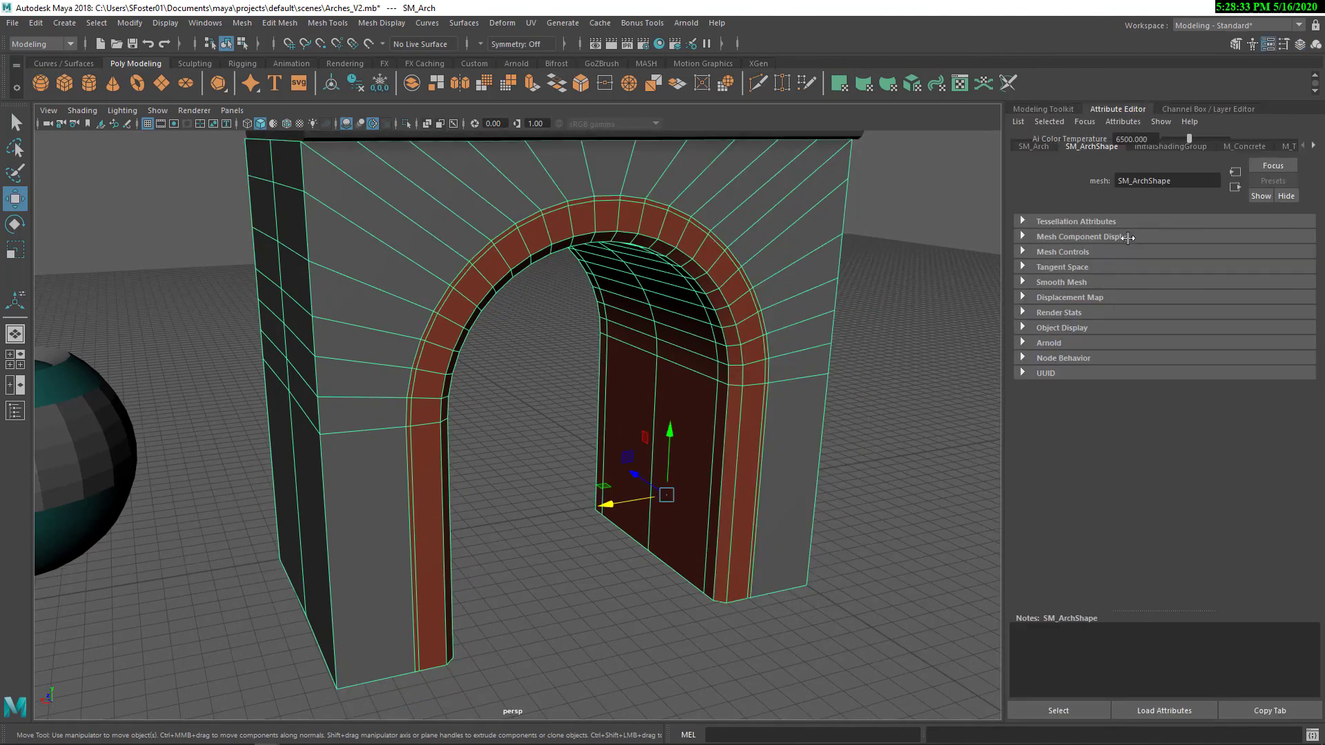
{"action": "left_click", "coordinate": [1283, 146]}
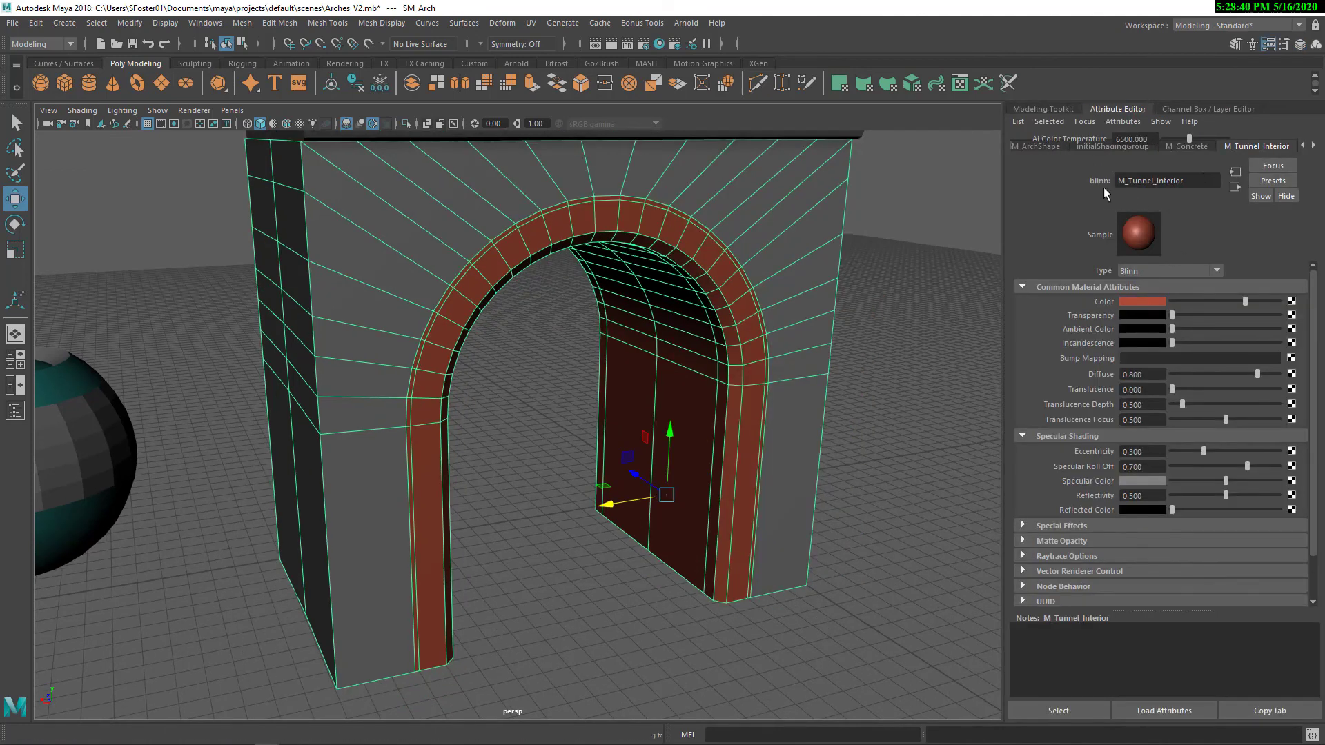
{"action": "left_click", "coordinate": [1171, 146]}
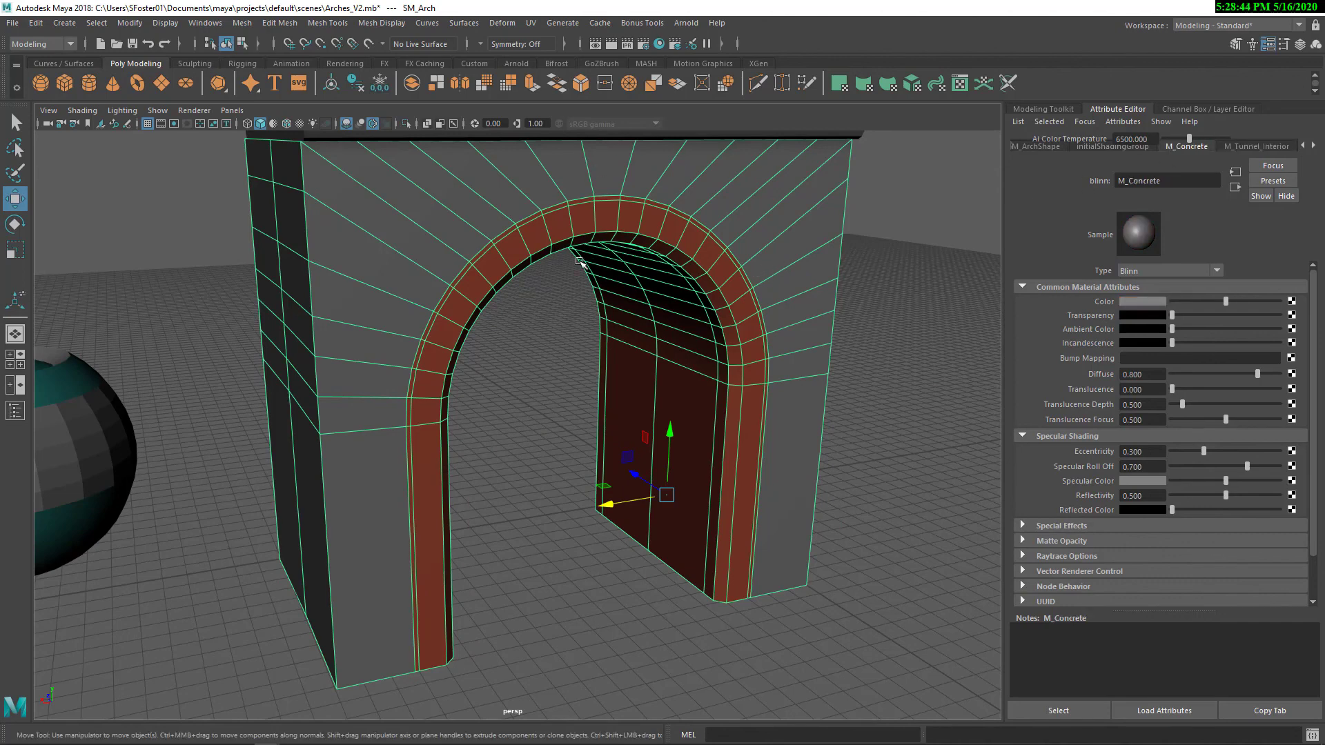
{"action": "left_click_drag", "start_coordinate": [582, 264], "coordinate": [661, 284], "text": "alt"}
{"action": "left_click", "coordinate": [414, 330]}
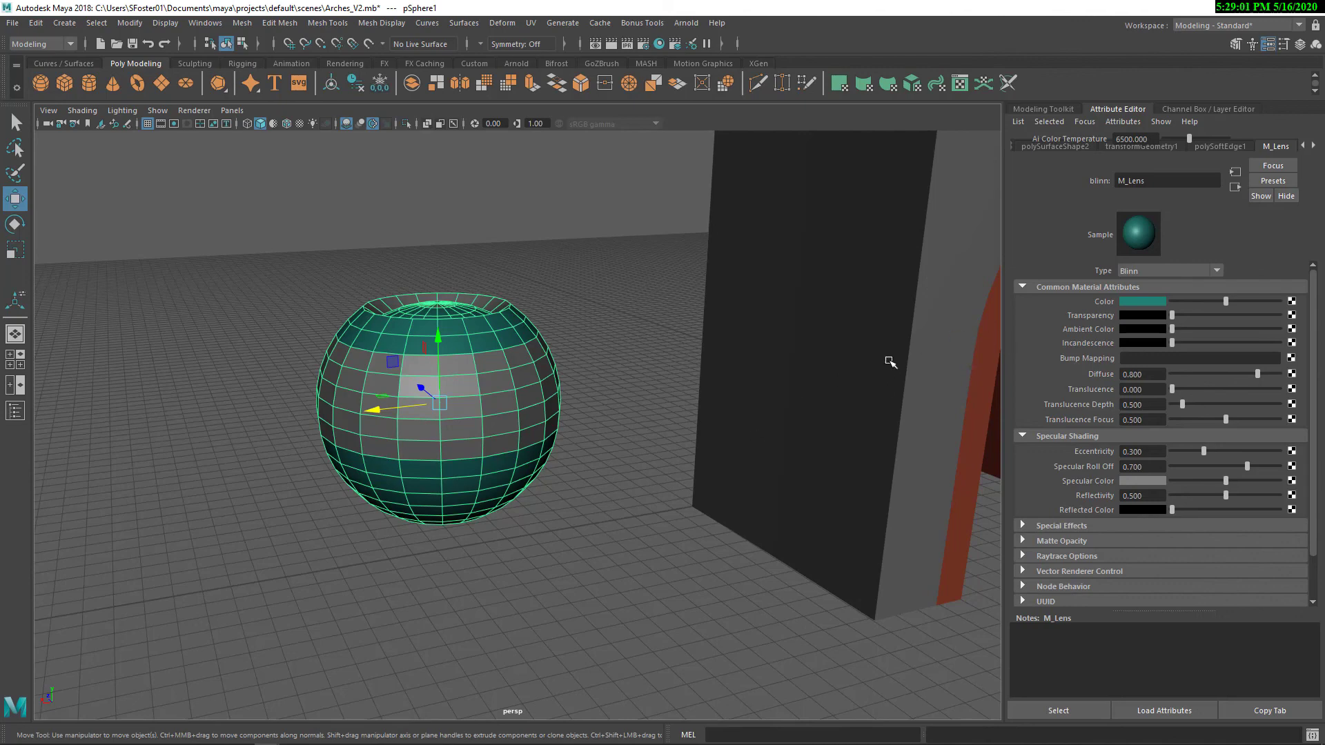
Select the walkway's top face in face selection mode.
{"action": "right_click_drag", "start_coordinate": [878, 356], "coordinate": [690, 349], "text": "alt"}
{"action": "left_click_drag", "start_coordinate": [690, 350], "coordinate": [626, 447], "text": "alt"}
{"action": "left_click", "coordinate": [625, 541]}
{"action": "right_click_drag", "start_coordinate": [607, 338], "coordinate": [533, 334]}
{"action": "key", "text": "F11"}
{"action": "left_click", "coordinate": [614, 594]}
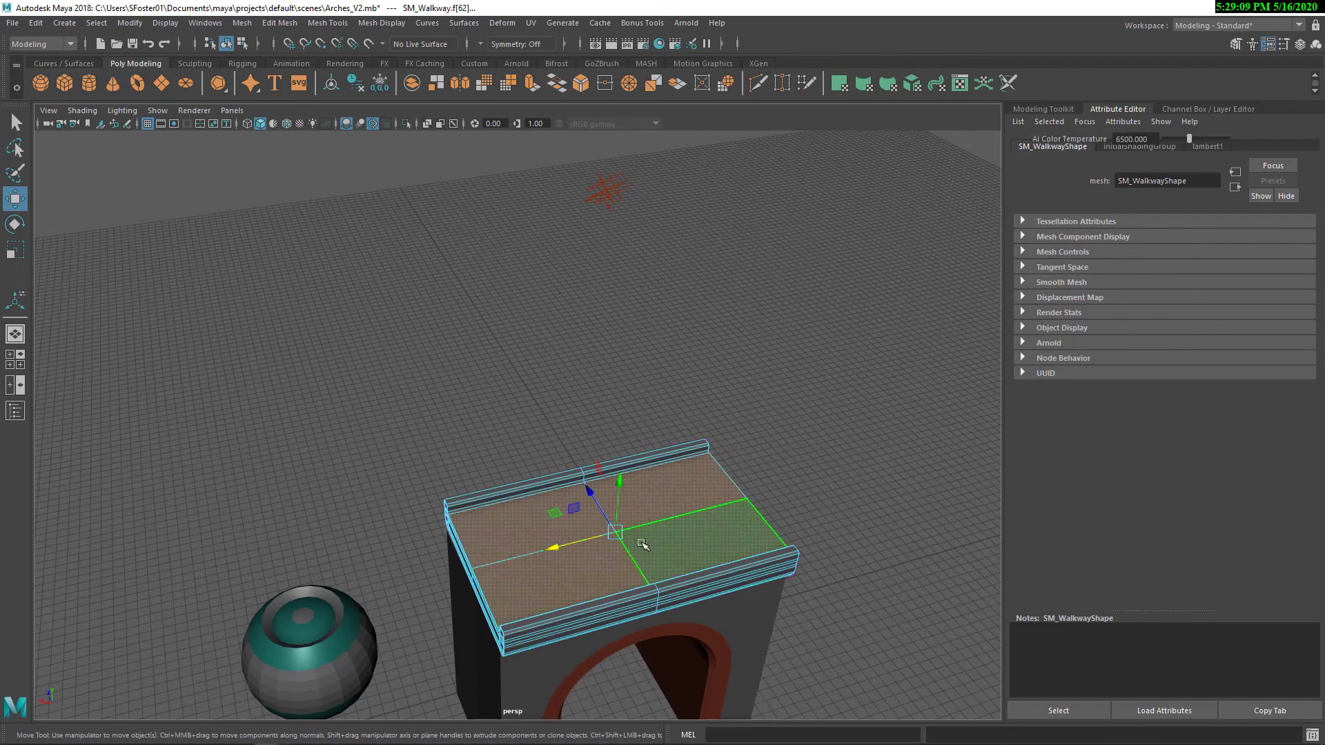
Assign the existing M_Blacktop material to that face and deselect to view the result.
{"action": "right_click", "coordinate": [642, 543]}
{"action": "mouse_move", "coordinate": [628, 704]}
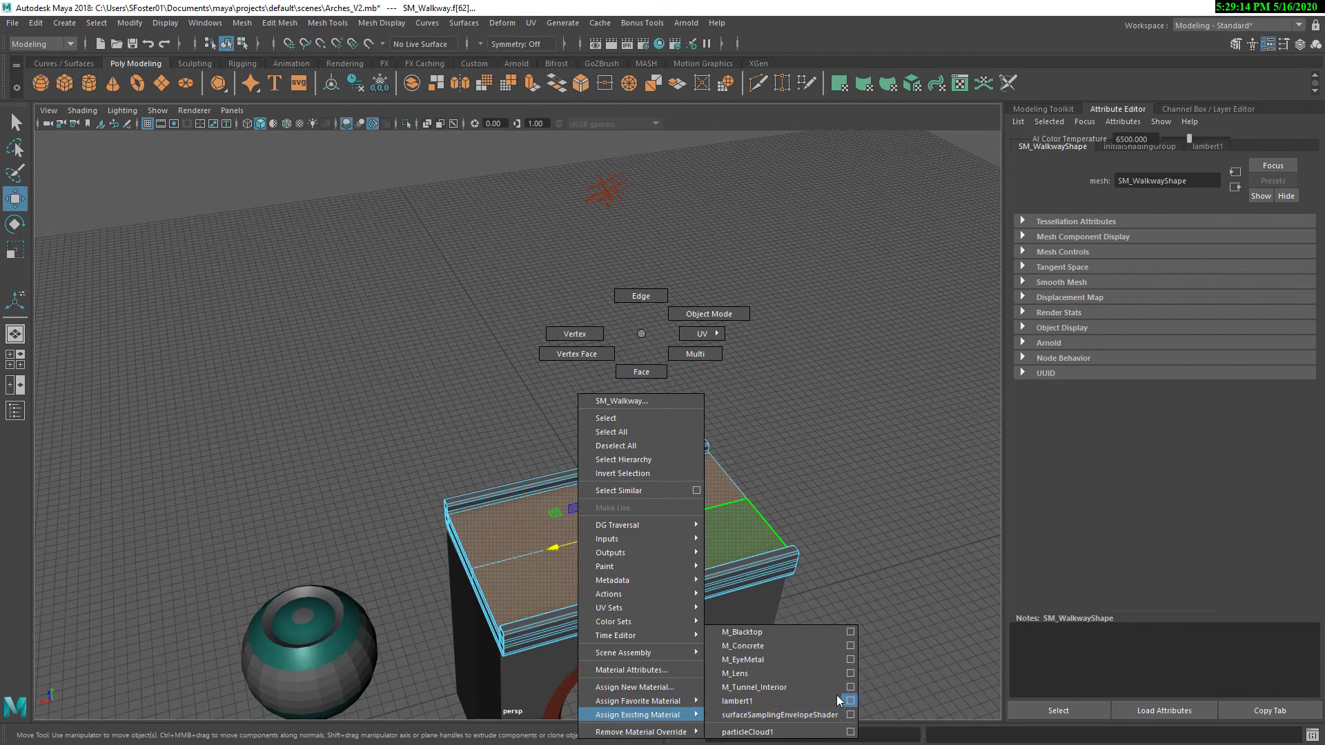
{"action": "left_click", "coordinate": [807, 633]}
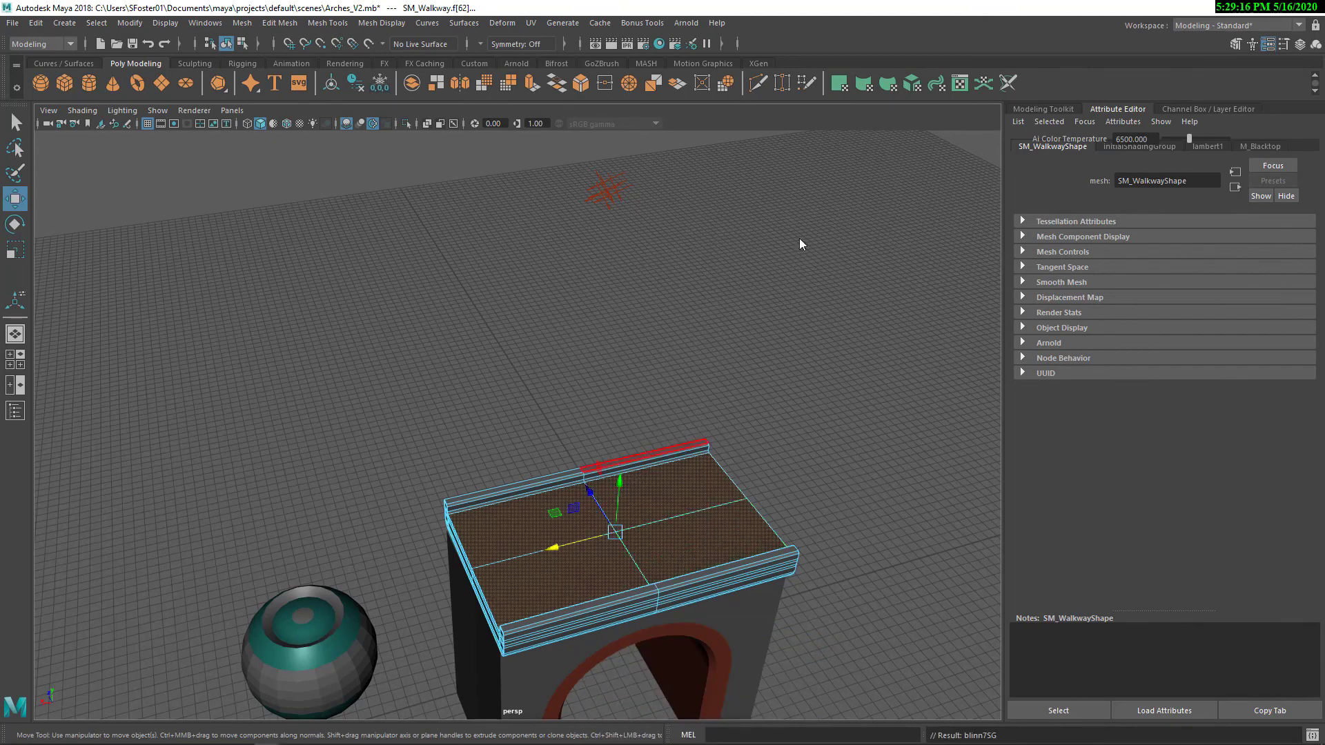
{"action": "left_click", "coordinate": [838, 417]}
{"action": "left_click_drag", "start_coordinate": [806, 529], "coordinate": [796, 479], "text": "alt"}
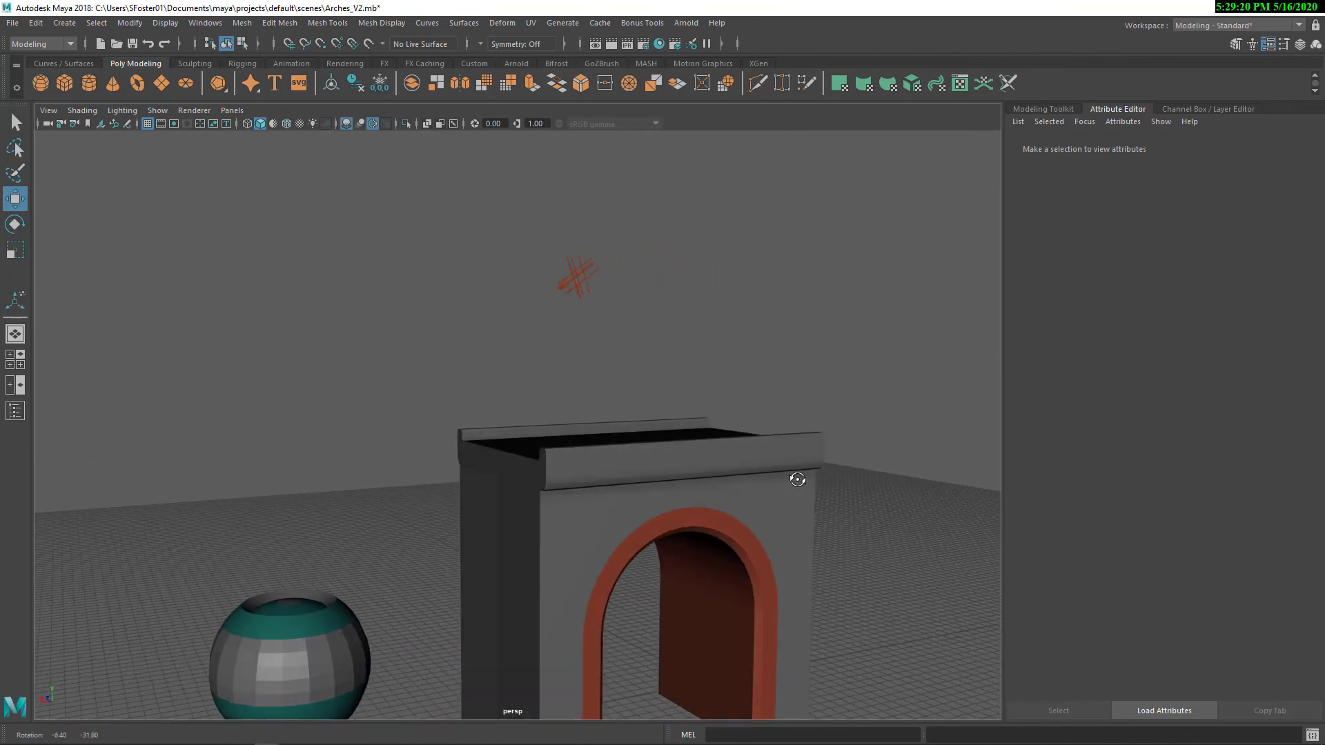
{"action": "middle_click_drag", "start_coordinate": [819, 497], "coordinate": [851, 407], "text": "alt"}
{"action": "left_click_drag", "start_coordinate": [852, 407], "coordinate": [781, 361], "text": "alt"}
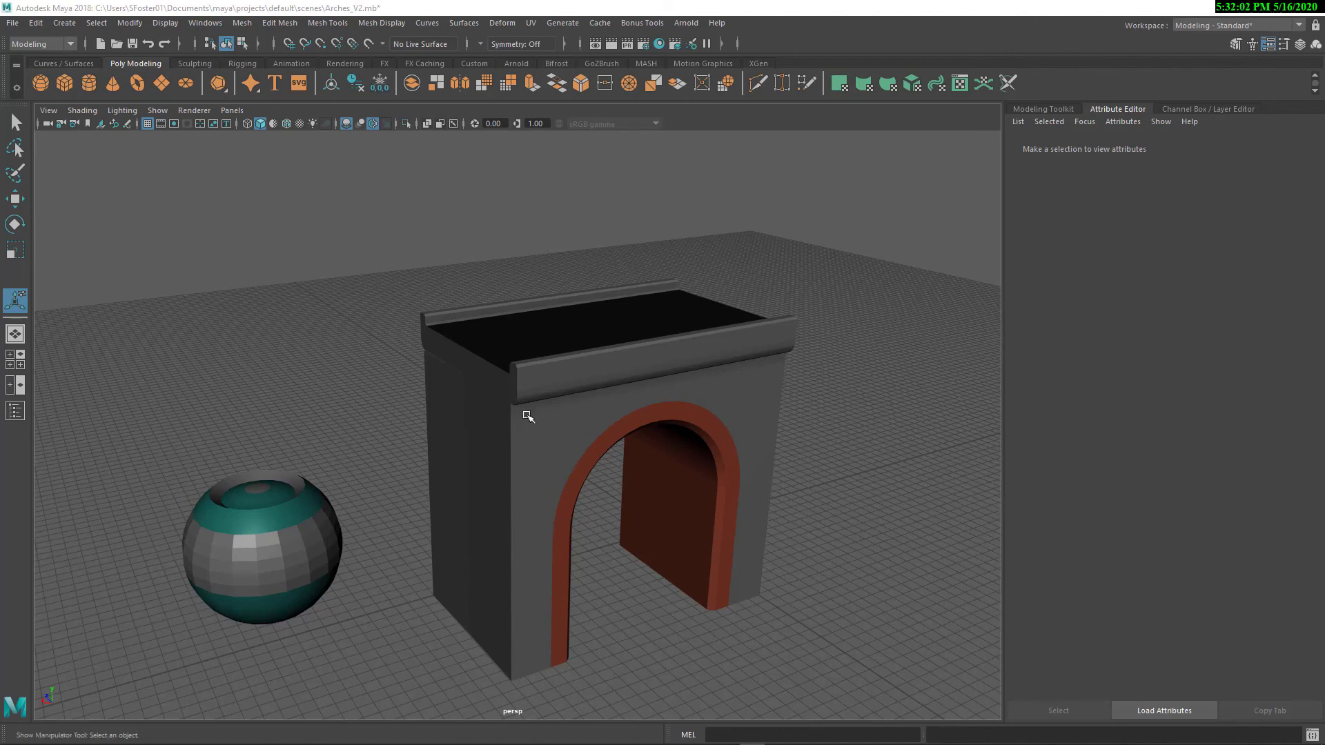
Move the sphere to Translate 0, 0, 0 and marquee-select both arch and sphere.
{"action": "left_click", "coordinate": [234, 571]}
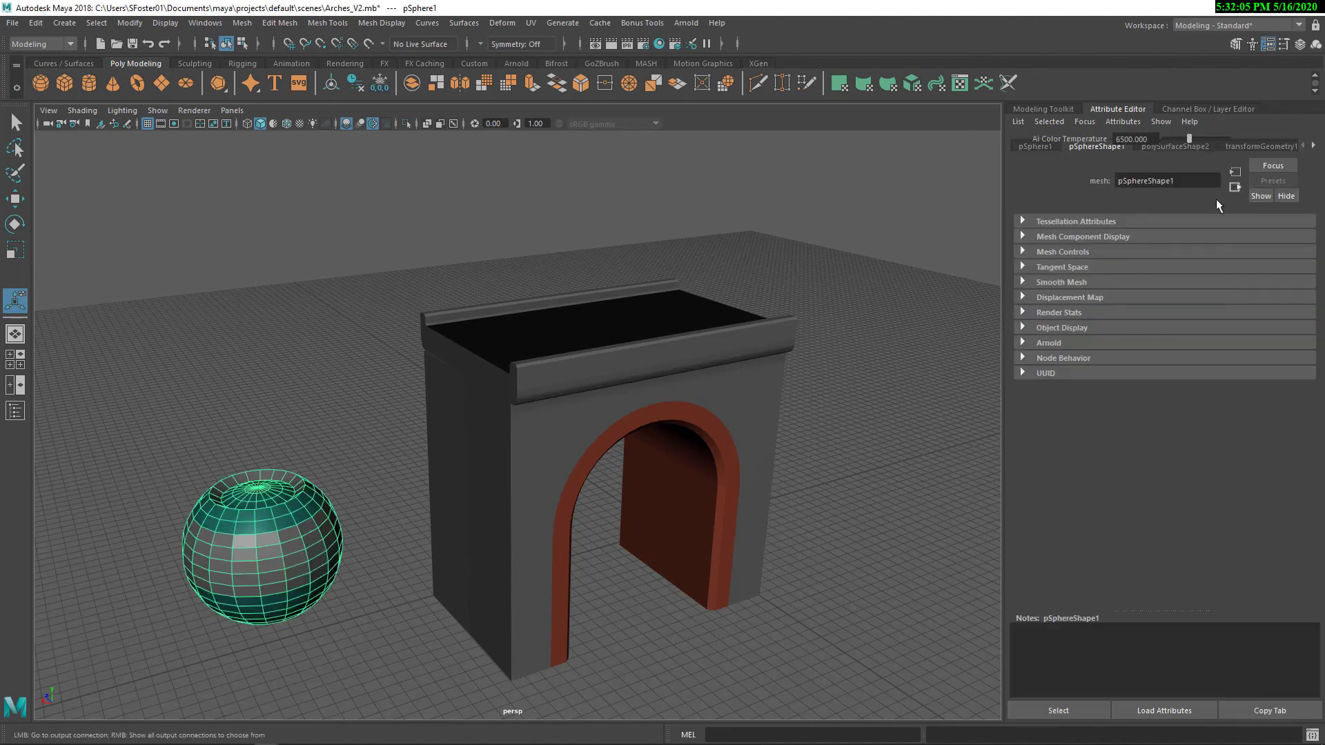
{"action": "key", "text": "ctrl+a"}
{"action": "left_click_drag", "start_coordinate": [1287, 161], "coordinate": [1288, 183]}
{"action": "type", "text": "0"}
{"action": "key", "text": "Return"}
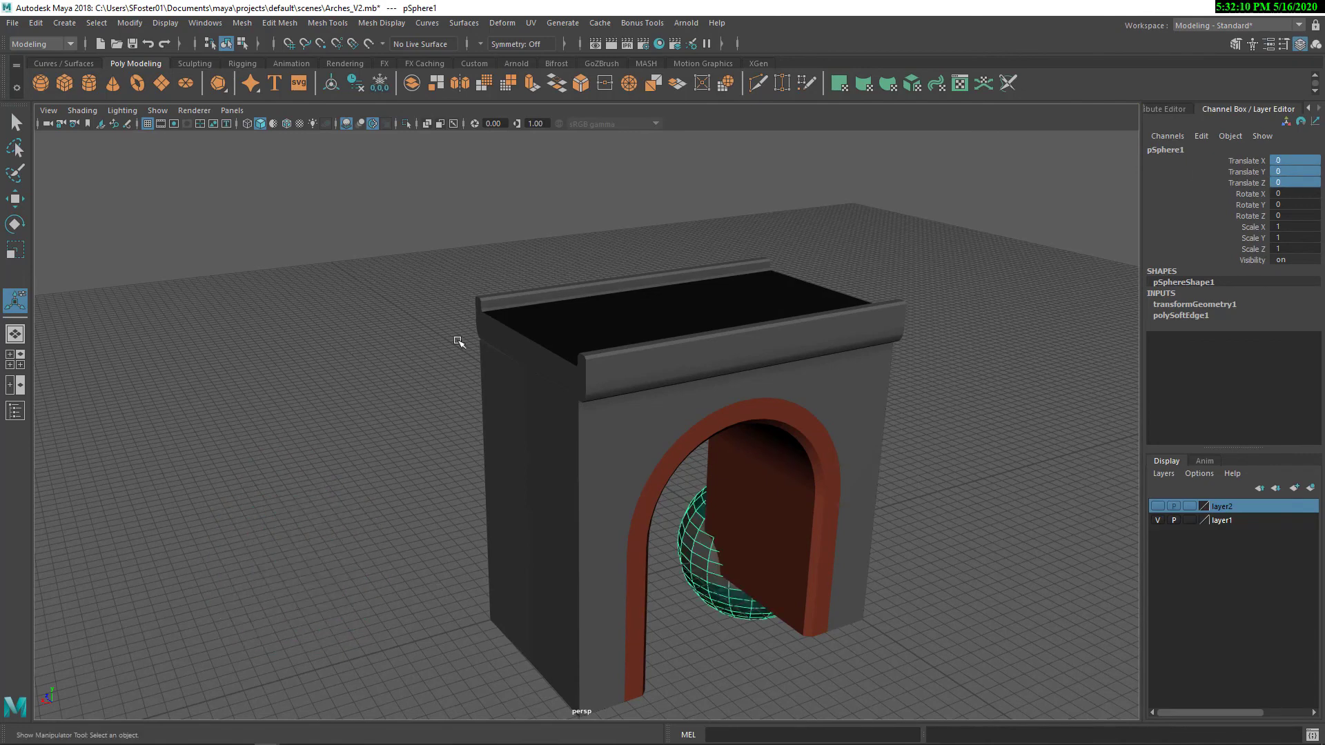
{"action": "left_click_drag", "start_coordinate": [364, 269], "coordinate": [898, 586]}
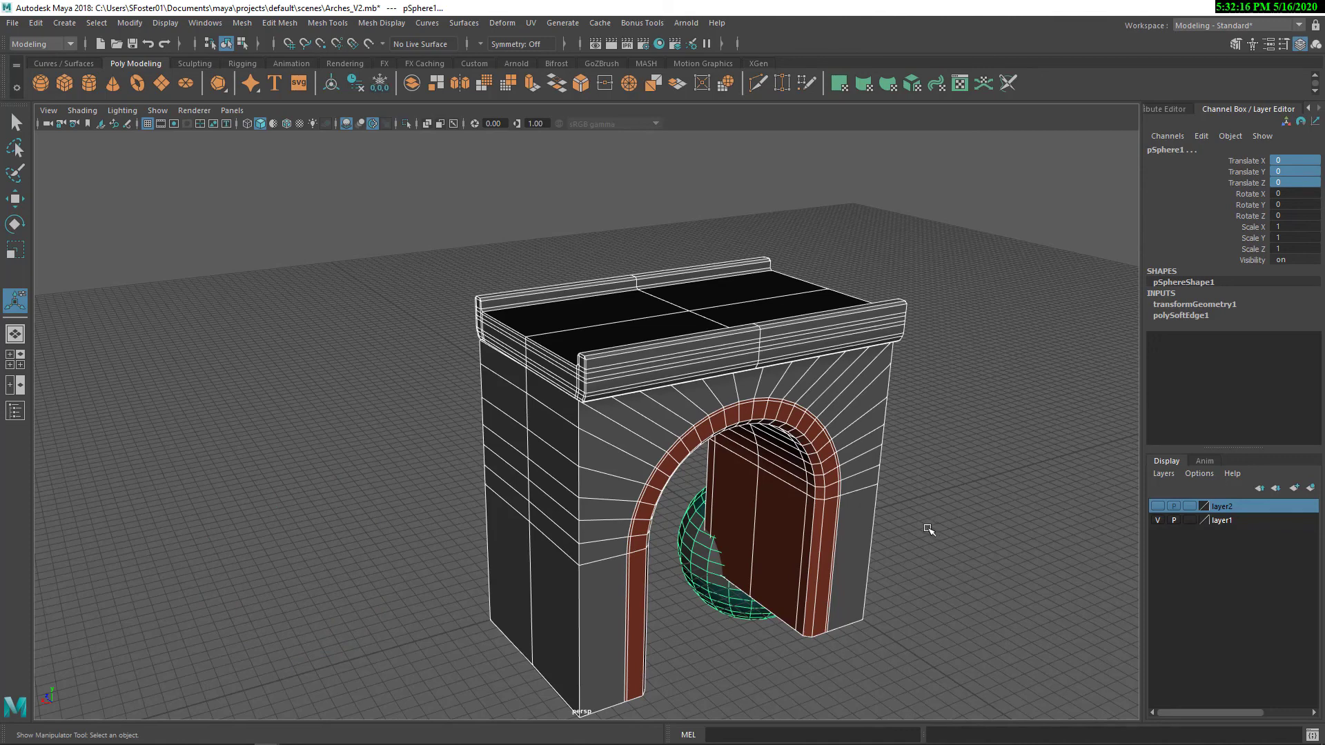
{"action": "left_click", "coordinate": [11, 24]}
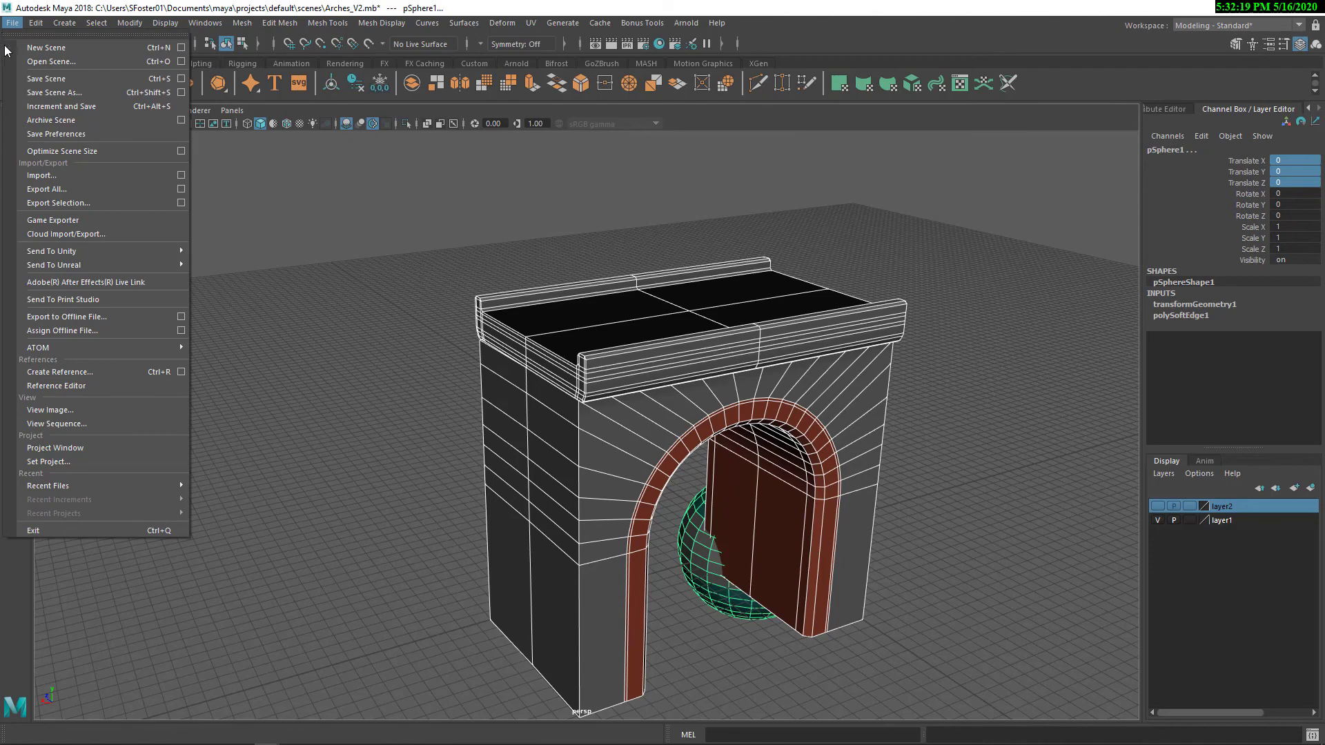
Export the selection as FBX to the Desktop, naming the file 'SM_Arches'.
{"action": "left_click", "coordinate": [83, 204]}
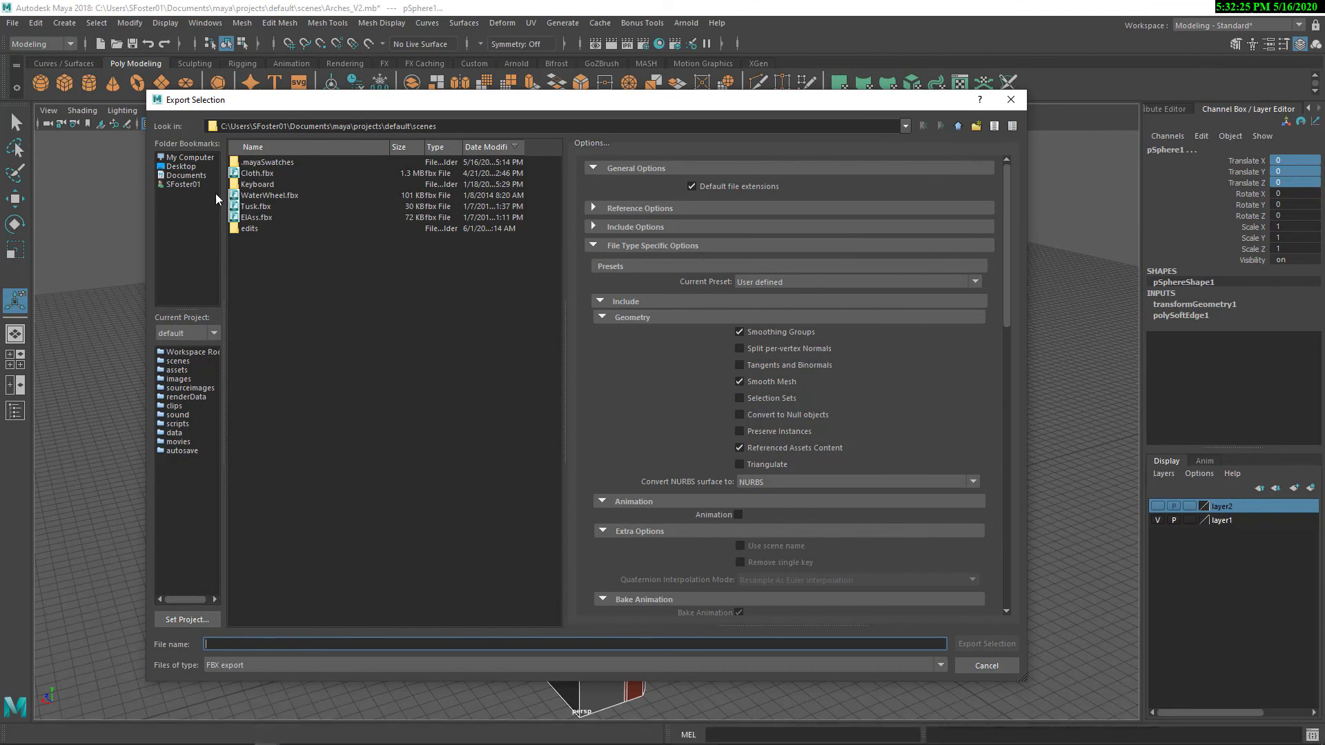
{"action": "left_click", "coordinate": [181, 167]}
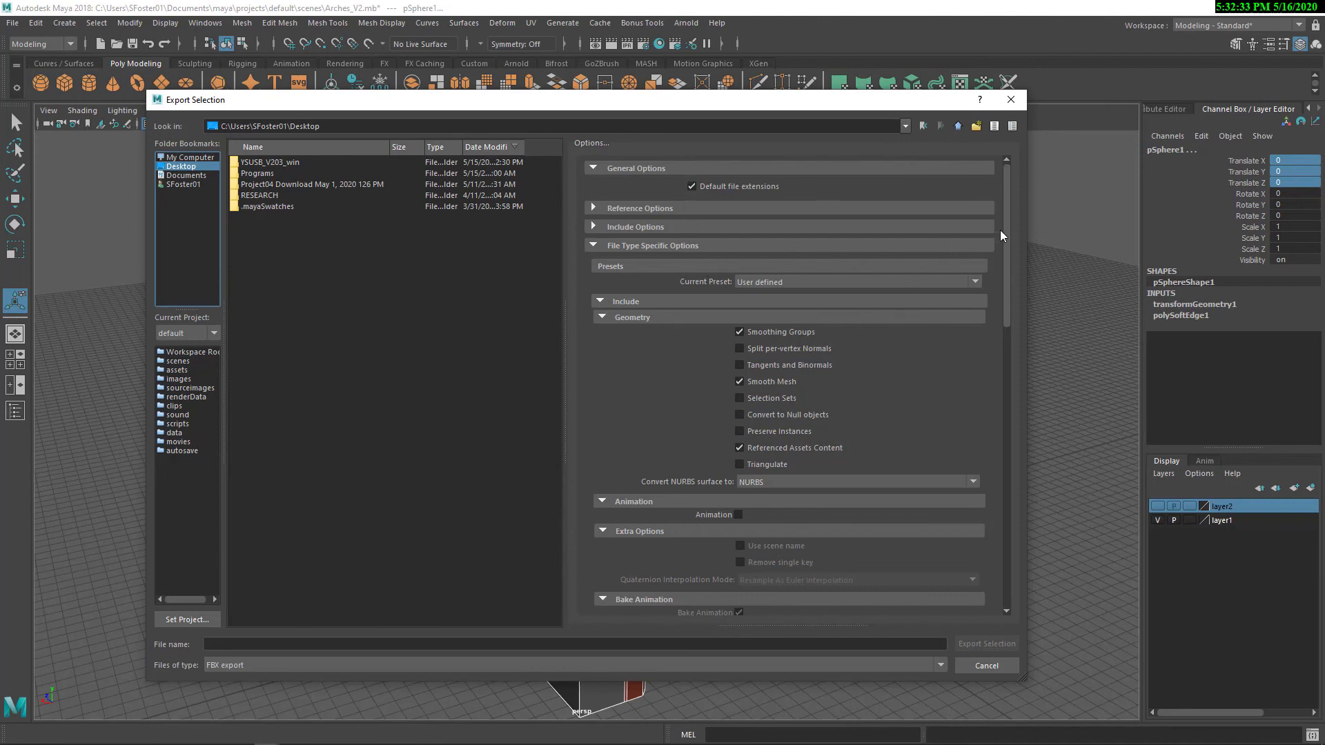
{"action": "scroll", "coordinate": [1008, 232], "scroll_direction": "down", "scroll_amount": 15}
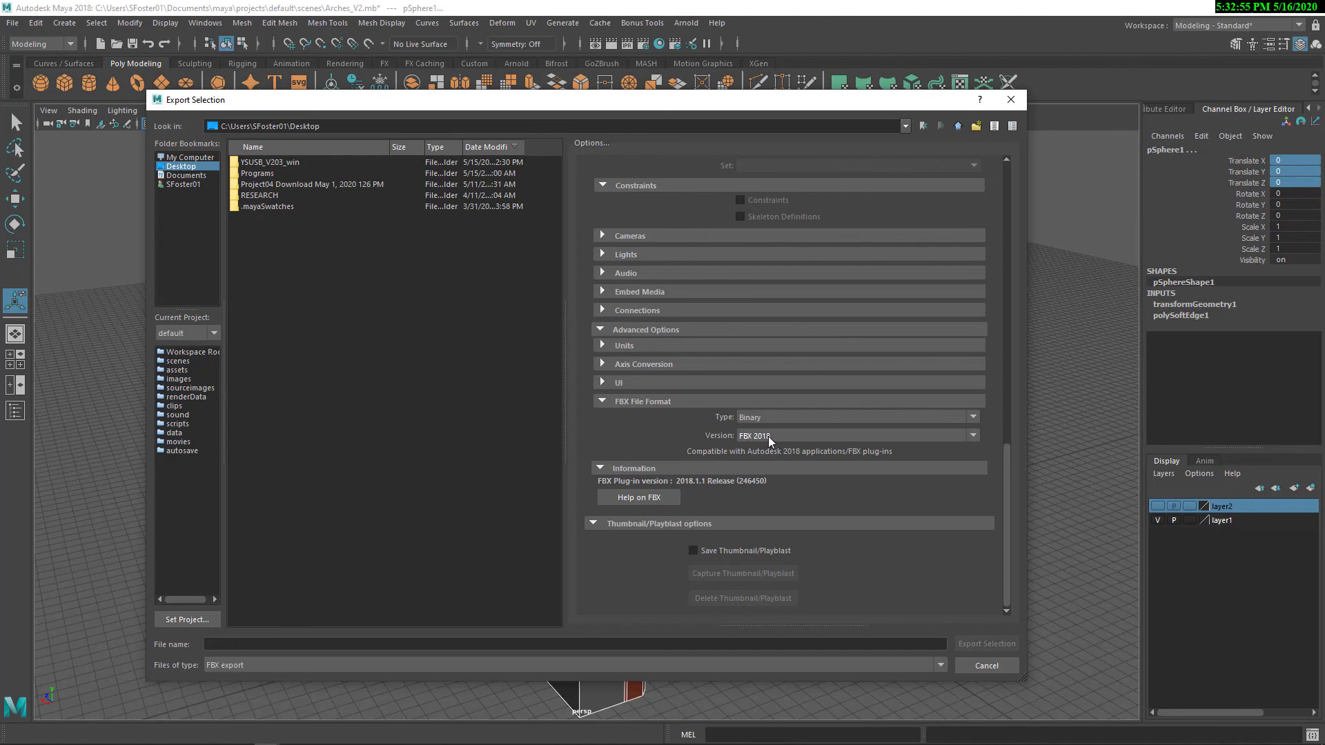
{"action": "scroll", "coordinate": [677, 445], "scroll_direction": "up", "scroll_amount": 20}
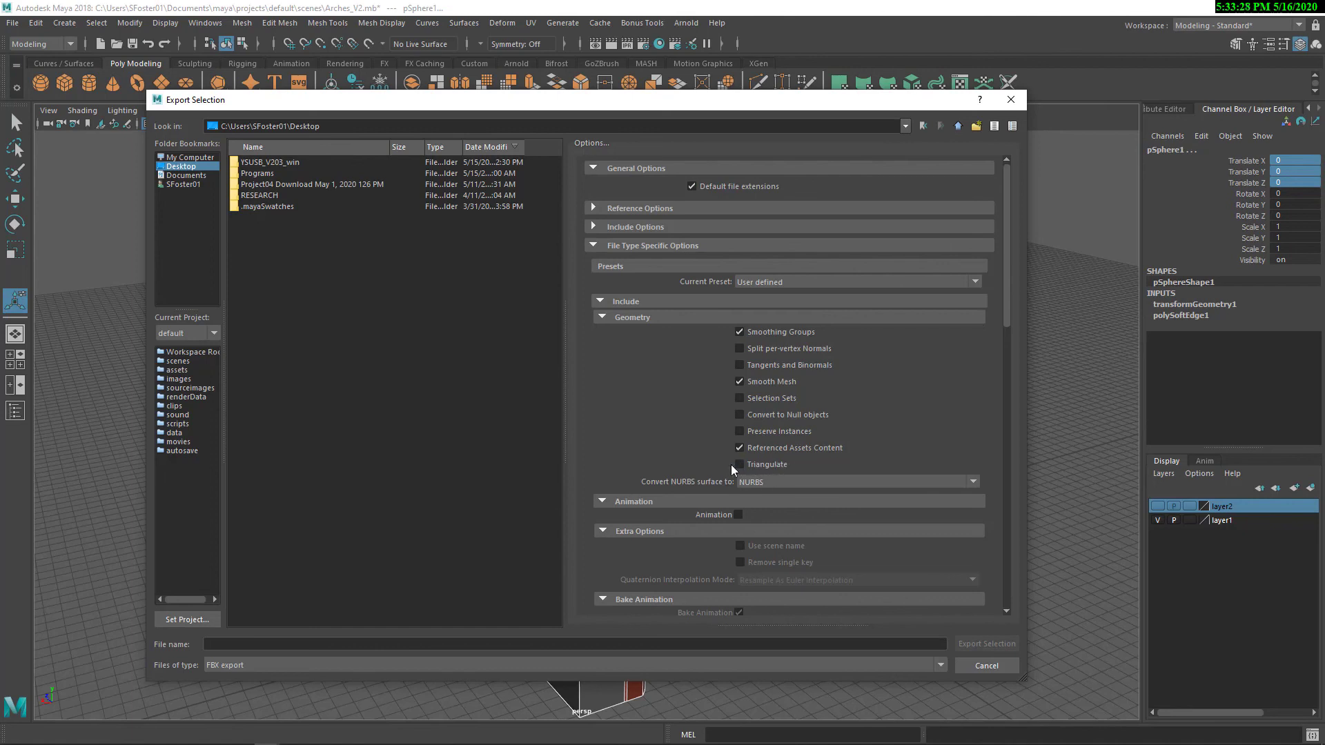
{"action": "left_click_drag", "start_coordinate": [1007, 296], "coordinate": [1011, 599]}
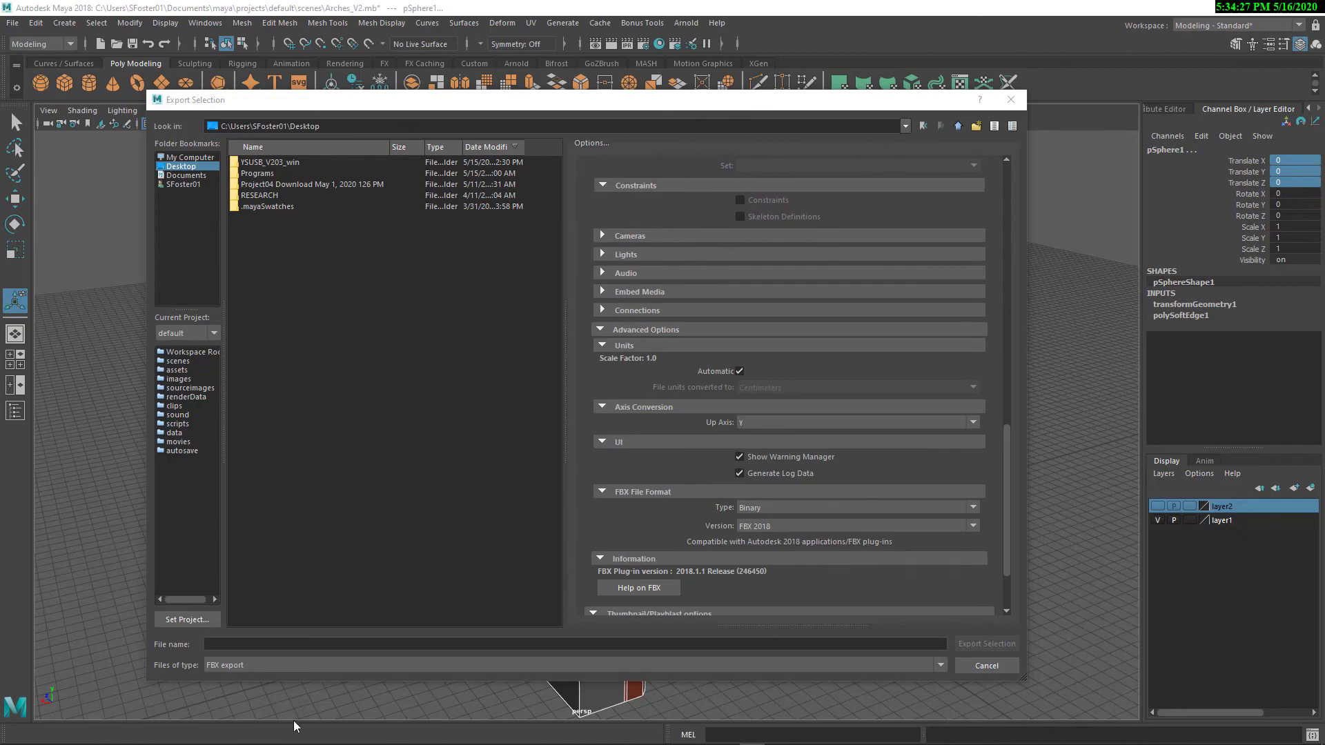
{"action": "left_click", "coordinate": [298, 642]}
{"action": "type", "text": "SM_"}
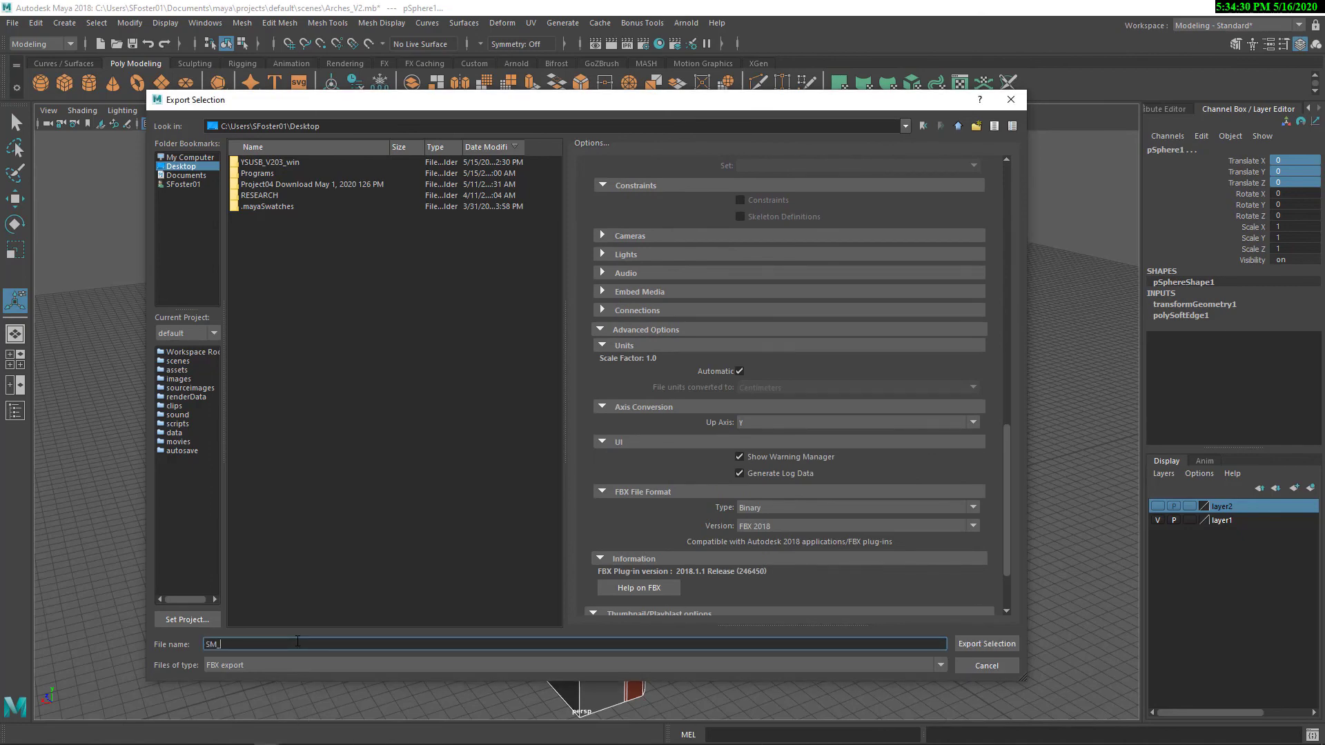
{"action": "type", "text": "Arches"}
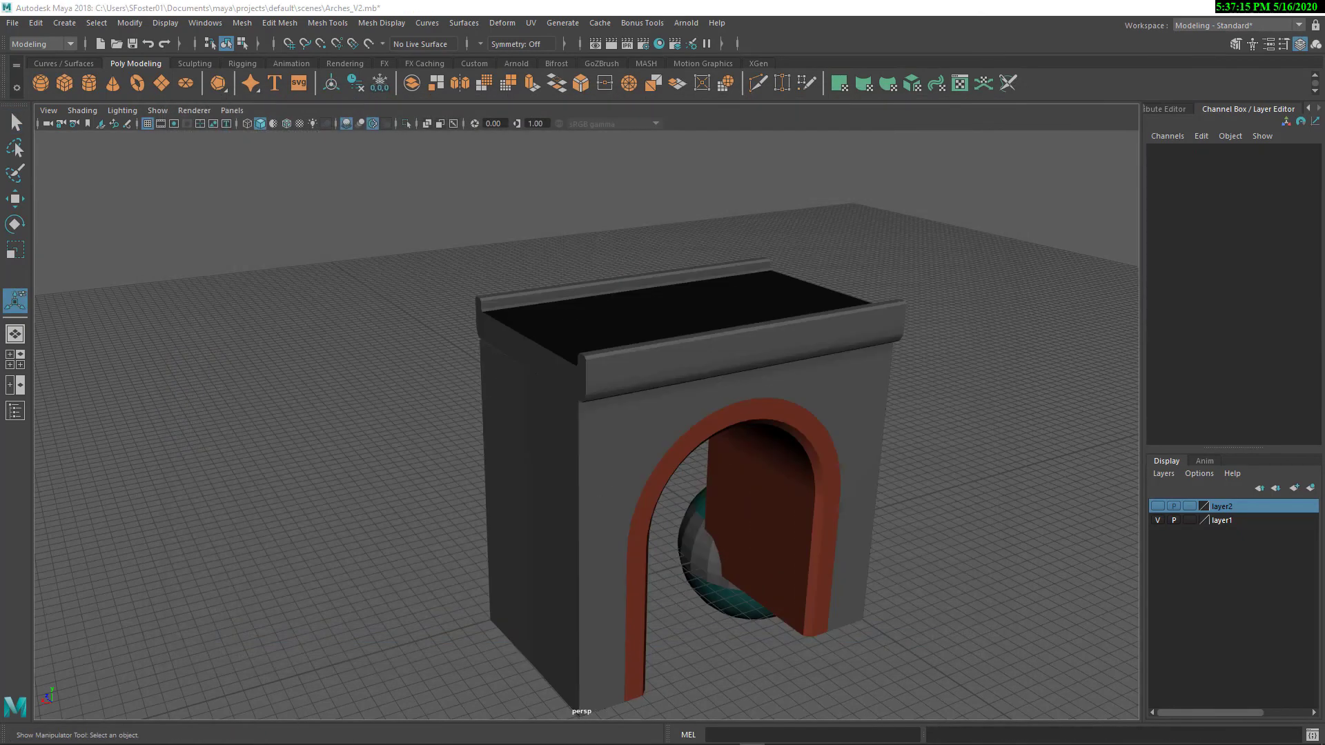